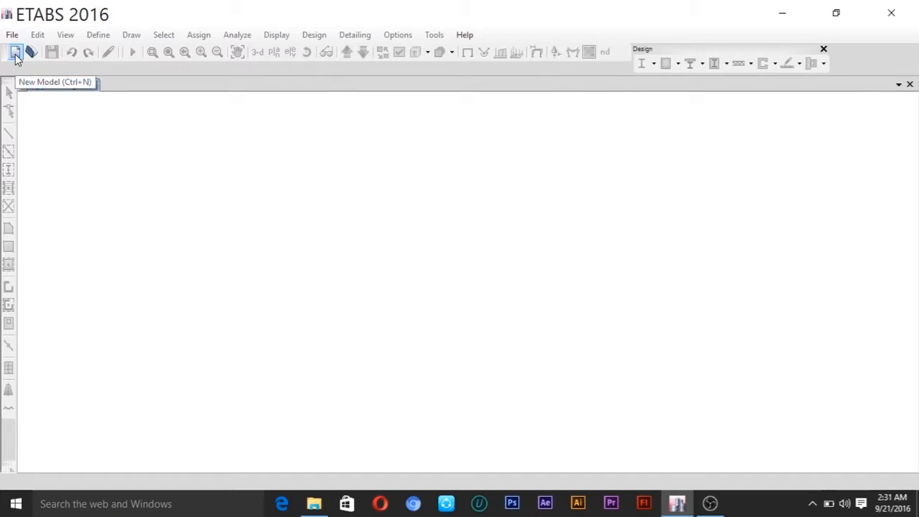
# Step: Open the existing model file BEAM DESING 2 from the Documents folder
pyautogui.click(29, 53)
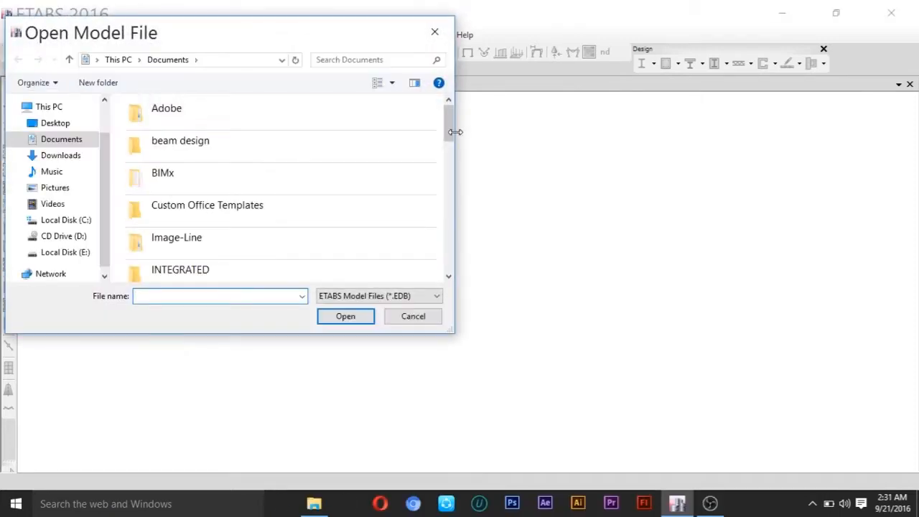
pyautogui.moveTo(447, 126); pyautogui.dragTo(441, 263)
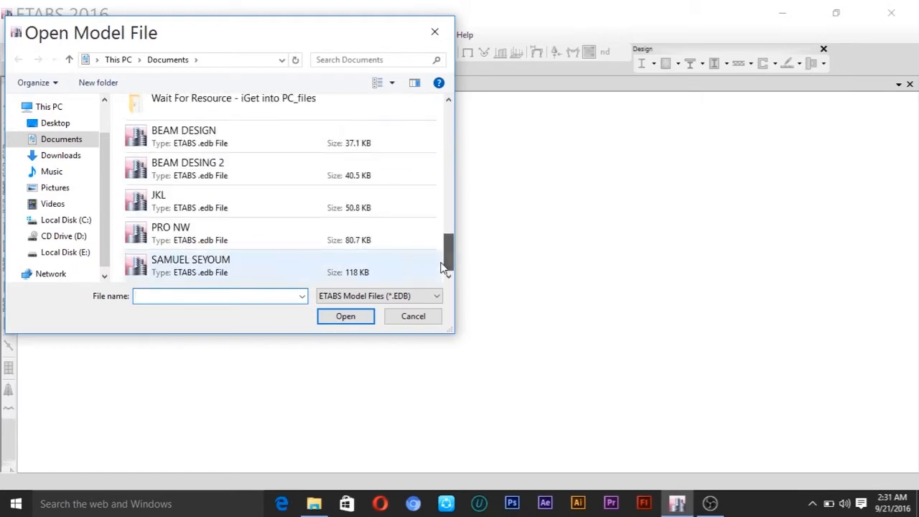
pyautogui.click(265, 177)
pyautogui.click(347, 319)
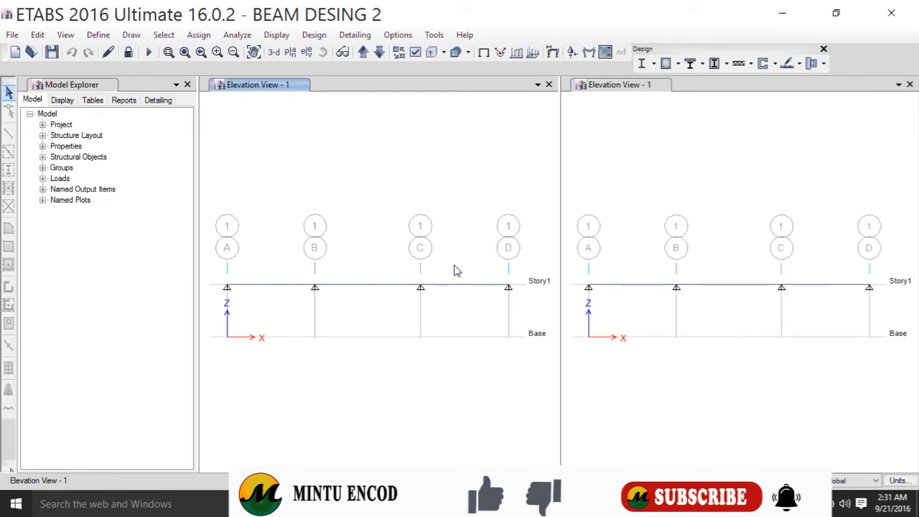
# Step: Display the frame span loads of the Dead load pattern on the beam elevation
pyautogui.click(523, 55)
pyautogui.click(515, 356)
pyautogui.click(407, 356)
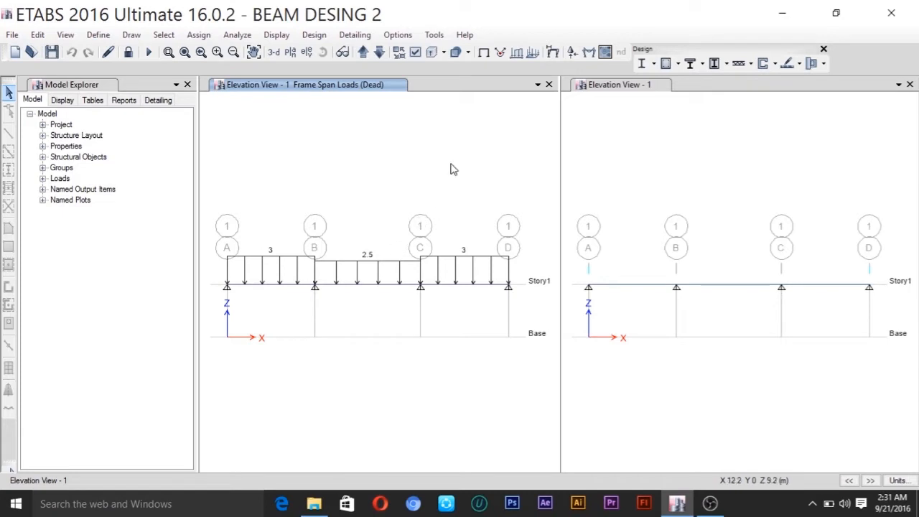
# Step: Try to switch the displayed frame loads from Dead to another load pattern
pyautogui.click(518, 58)
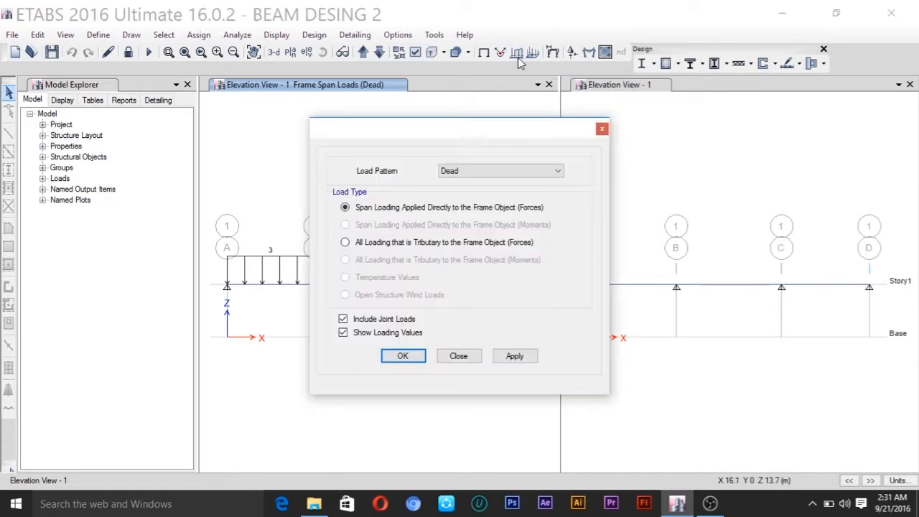
pyautogui.click(513, 171)
pyautogui.click(498, 206)
pyautogui.click(517, 173)
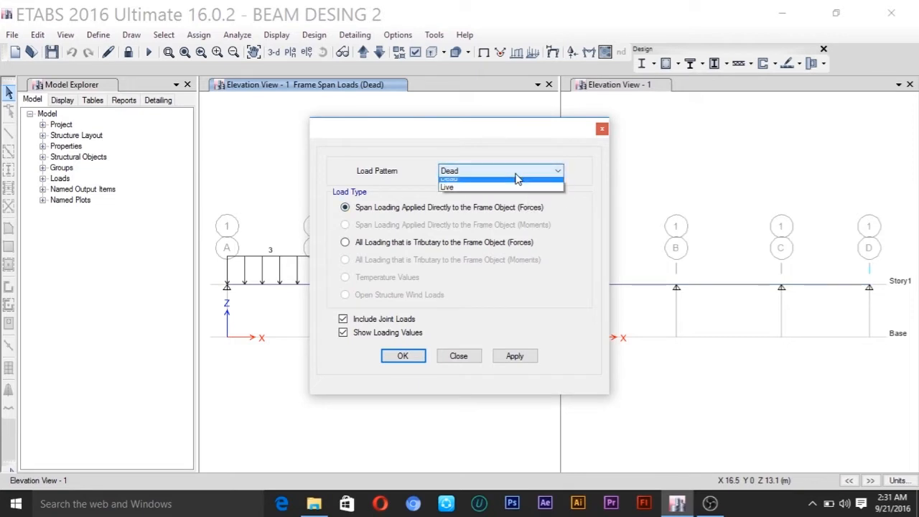
pyautogui.click(514, 355)
pyautogui.click(514, 356)
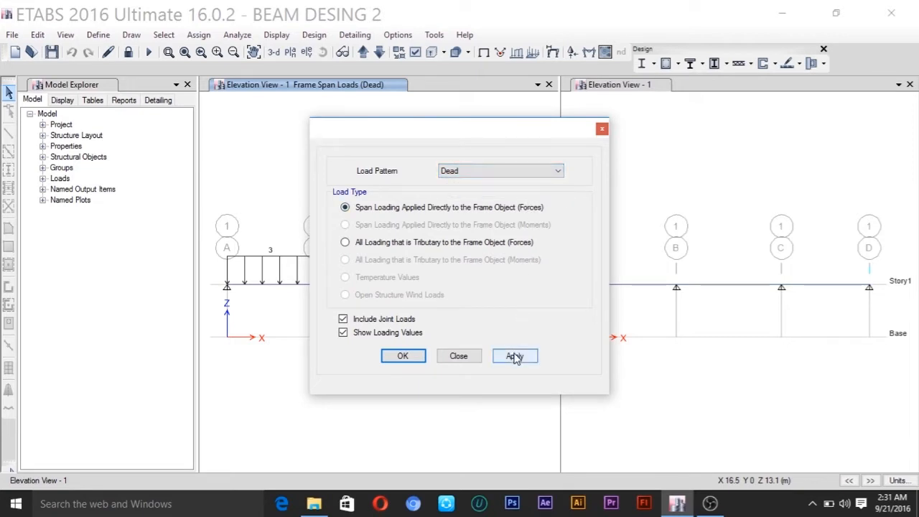
pyautogui.click(417, 359)
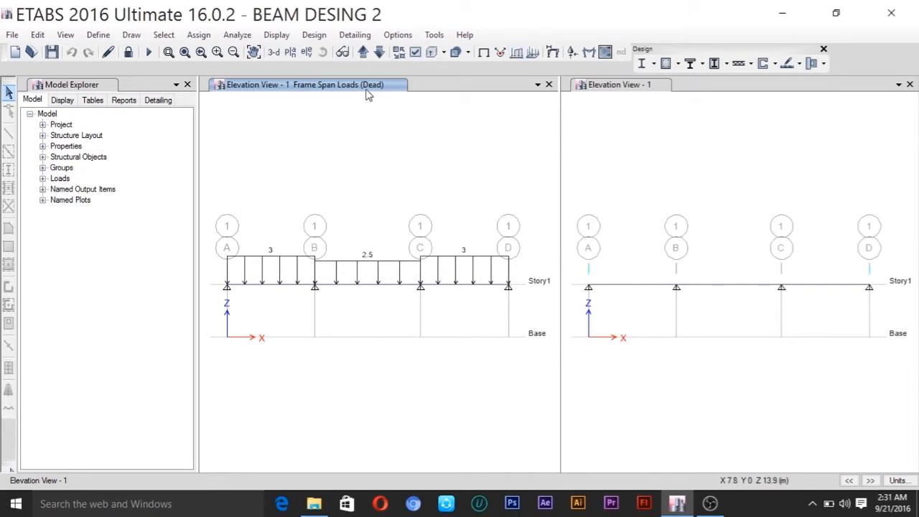
# Step: Display the directly applied frame span loads of the Live load pattern, with loading values shown, on the beam elevation
pyautogui.click(516, 53)
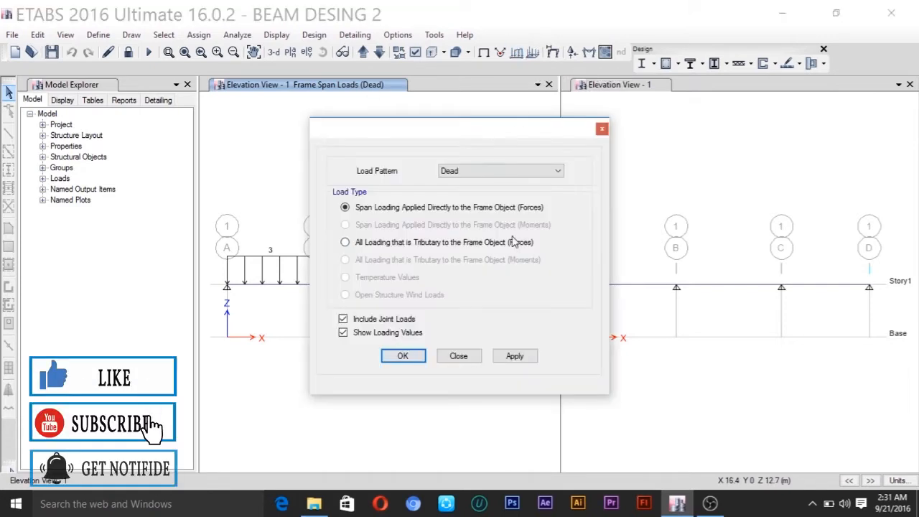
pyautogui.click(496, 171)
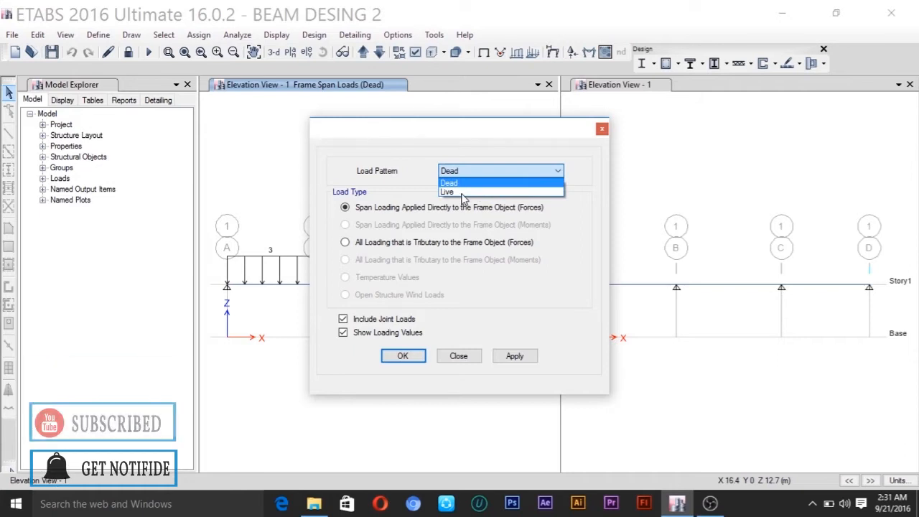
pyautogui.click(480, 192)
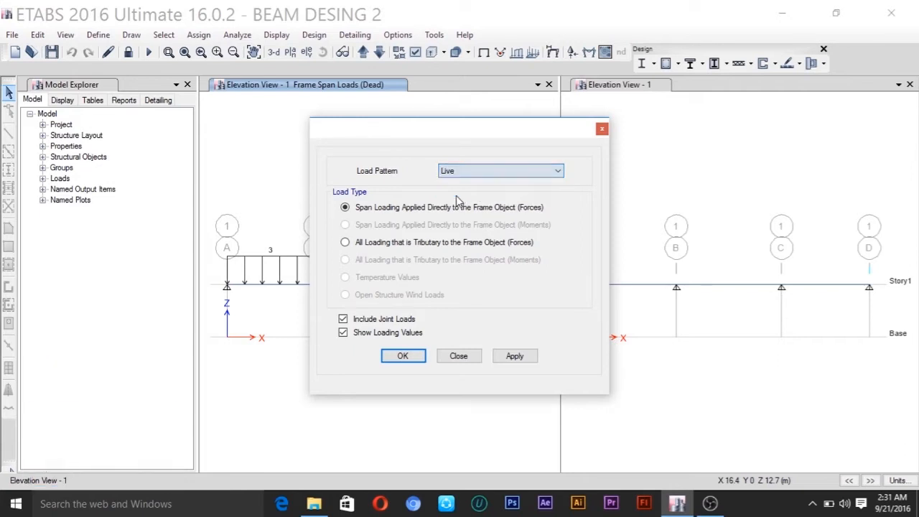
pyautogui.click(516, 356)
pyautogui.click(402, 356)
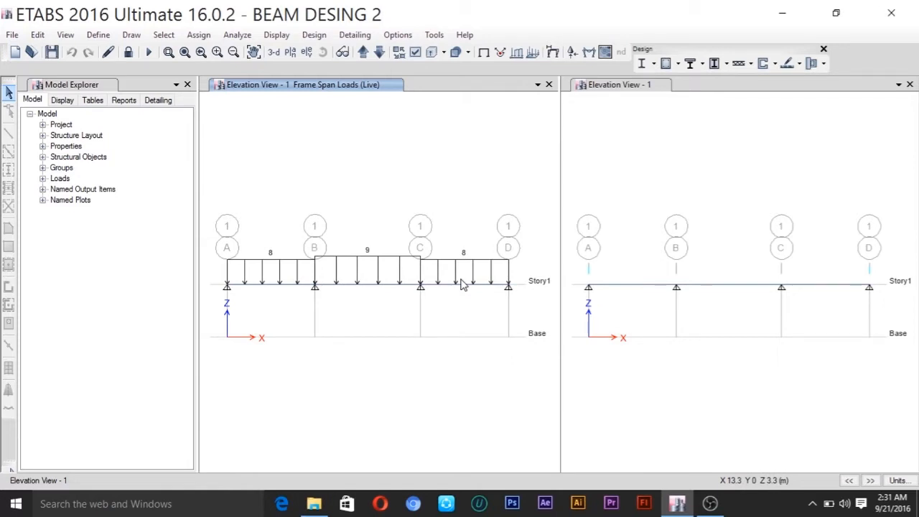
# Step: Run the detailing of the beam model to generate its component views and drawing sheets
pyautogui.click(355, 35)
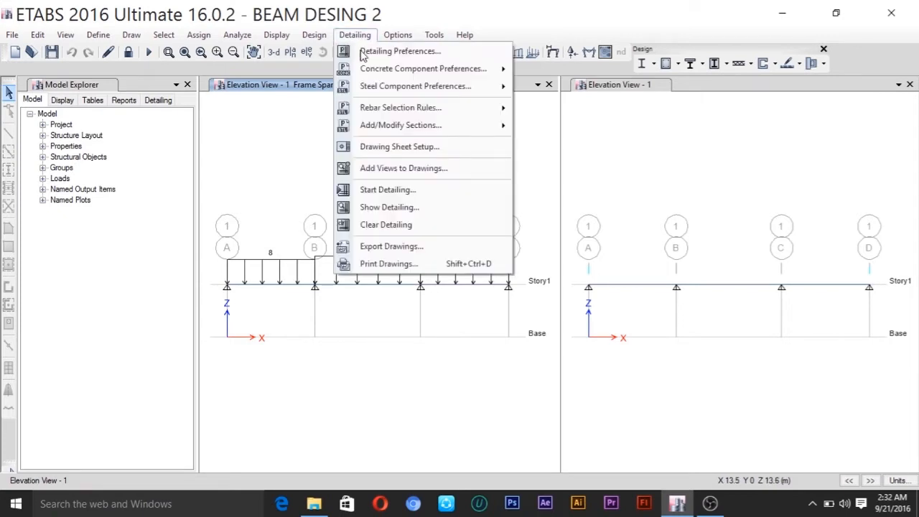
pyautogui.click(387, 191)
pyautogui.click(465, 318)
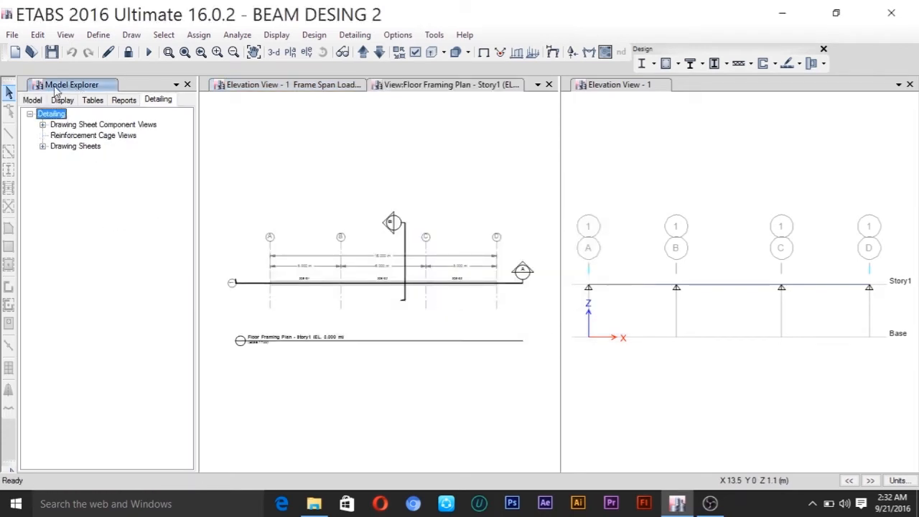
# Step: Open the Concrete Beam Rebar Table among the concrete beam schedules and tables of the beam details
pyautogui.click(43, 124)
pyautogui.click(55, 157)
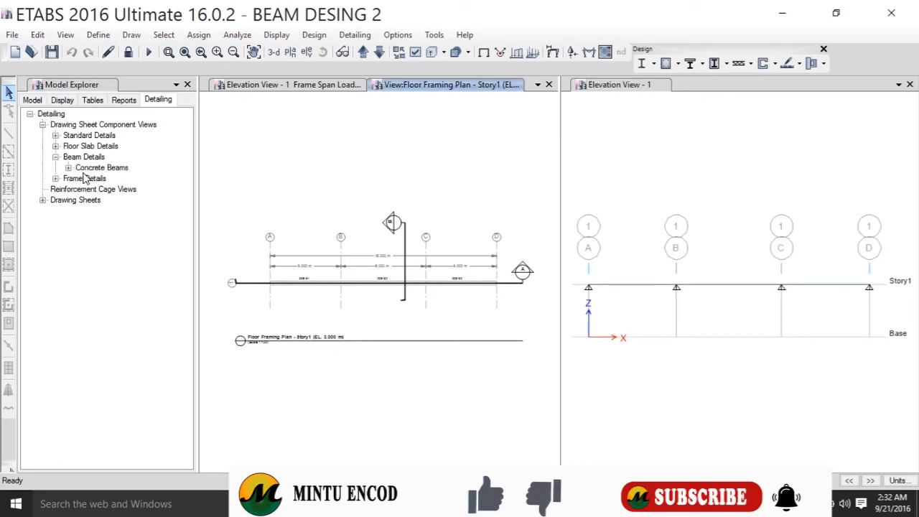
pyautogui.click(68, 168)
pyautogui.click(105, 179)
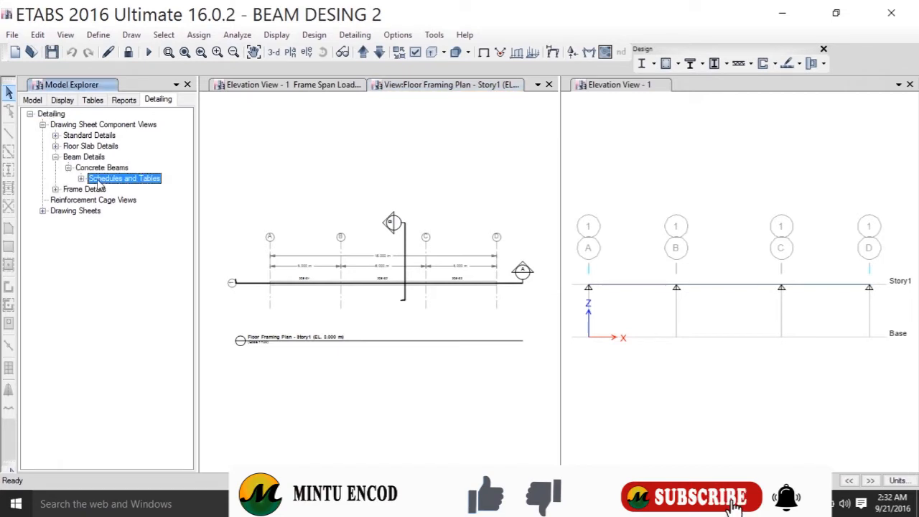
pyautogui.click(81, 178)
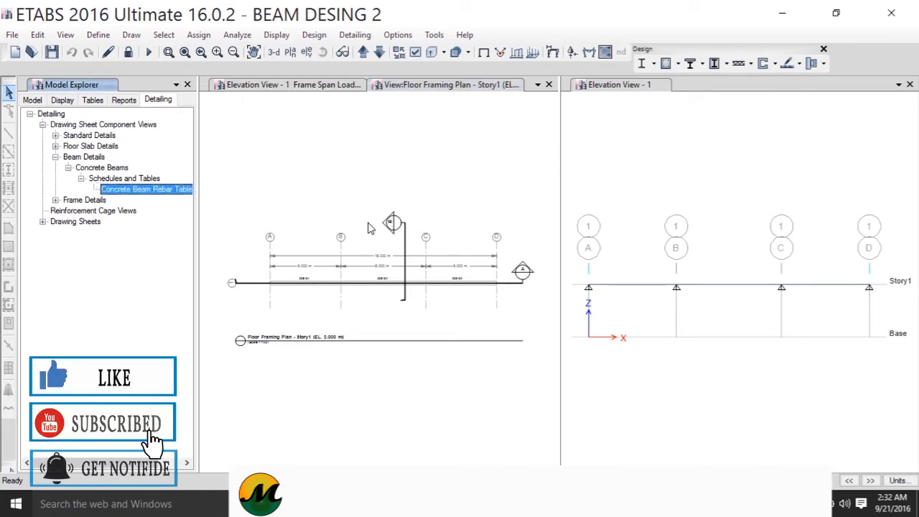
pyautogui.doubleClick(181, 195)
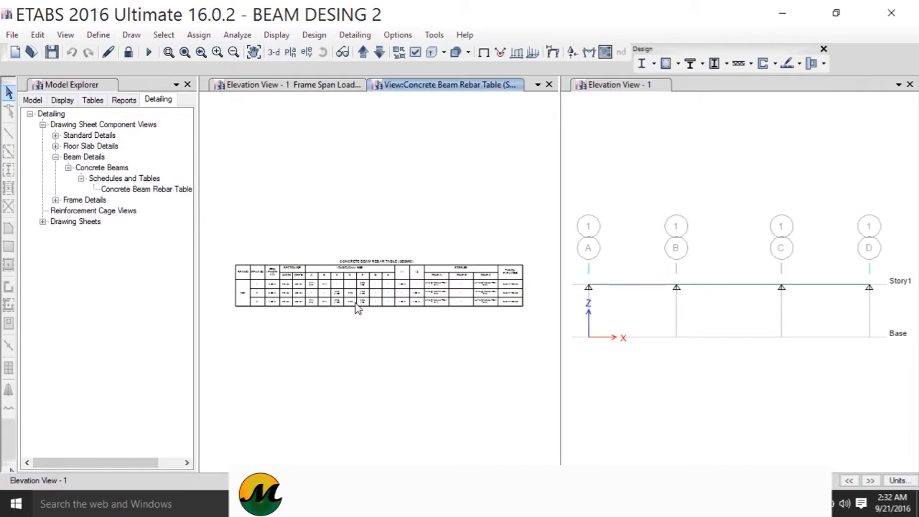
# Step: Examine the Concrete Beam Rebar Table's bars and stirrups for each span in the view text editor, then close the editor
pyautogui.rightClick(372, 126)
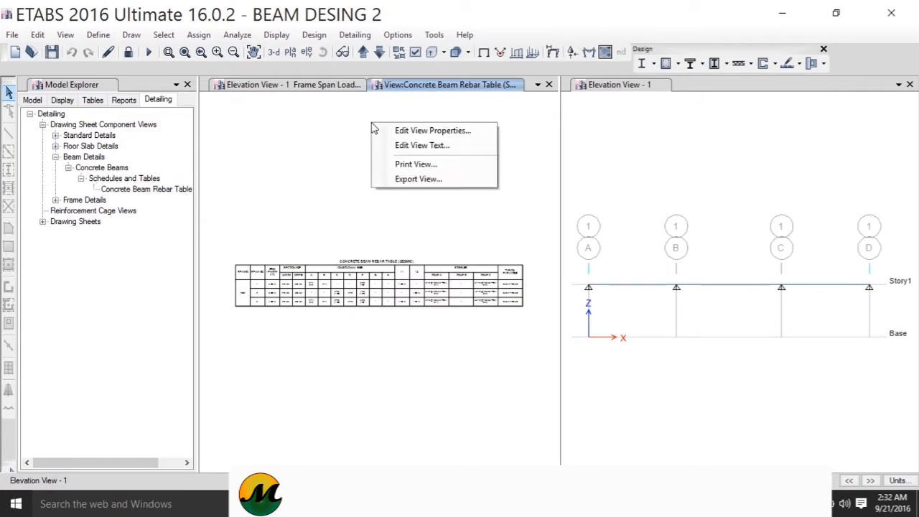
pyautogui.click(395, 146)
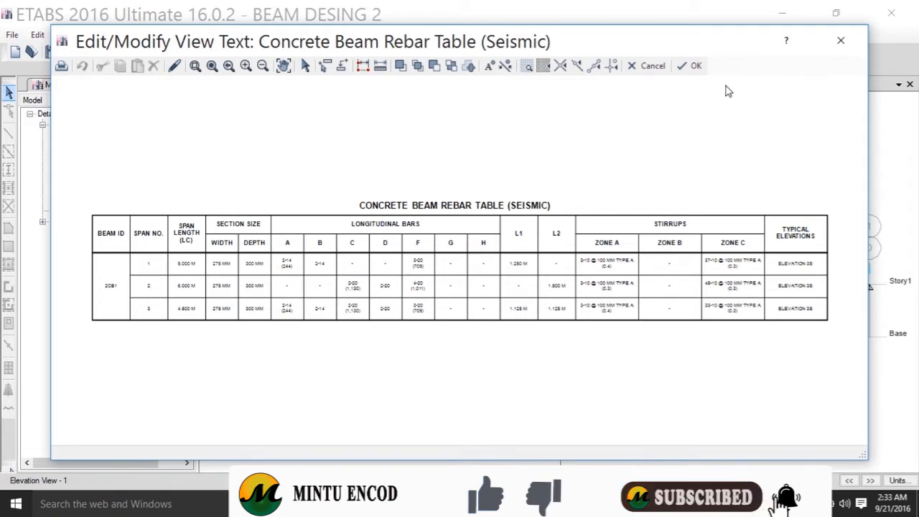
pyautogui.click(691, 65)
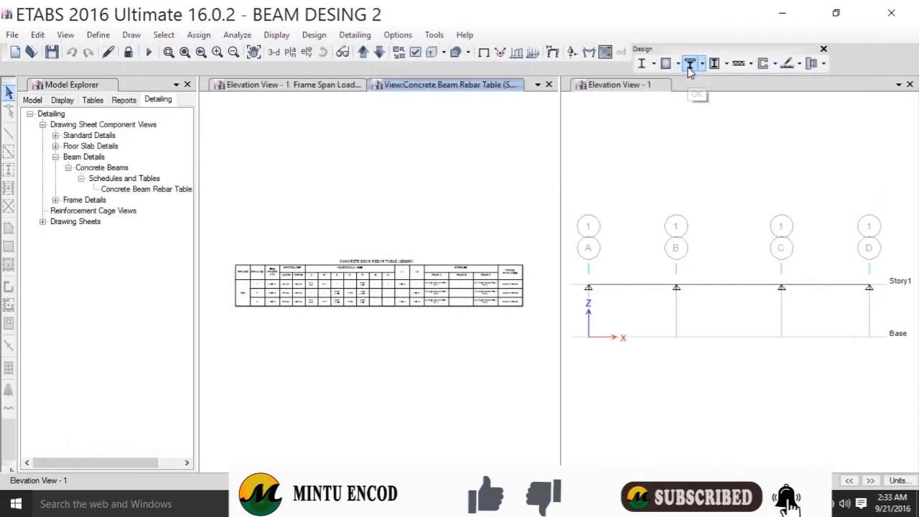
# Step: Expand the frame views and drawing sheets of the detailing, and open the List of Drawings under General Notes
pyautogui.click(56, 200)
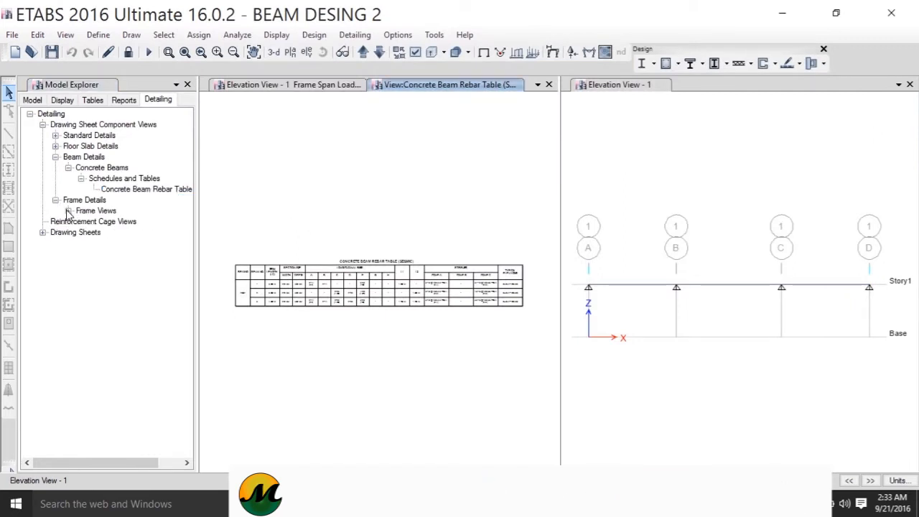
pyautogui.click(68, 211)
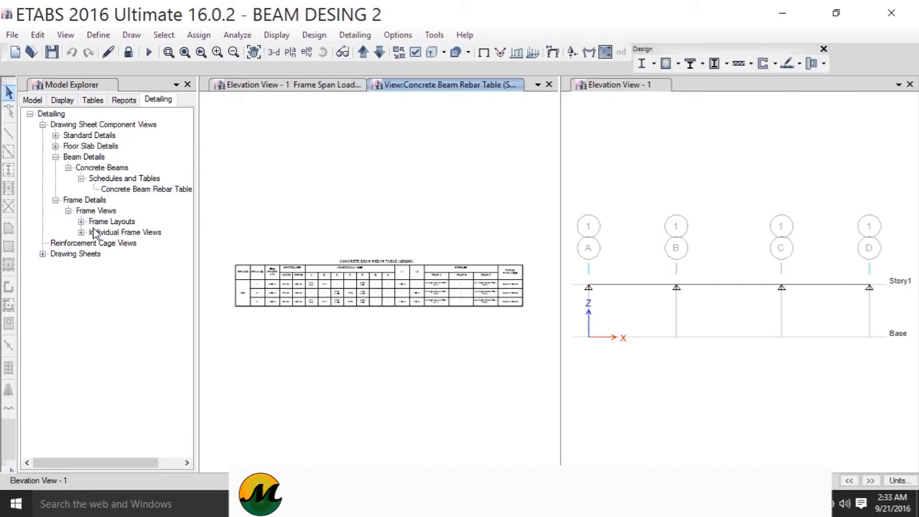
pyautogui.click(43, 254)
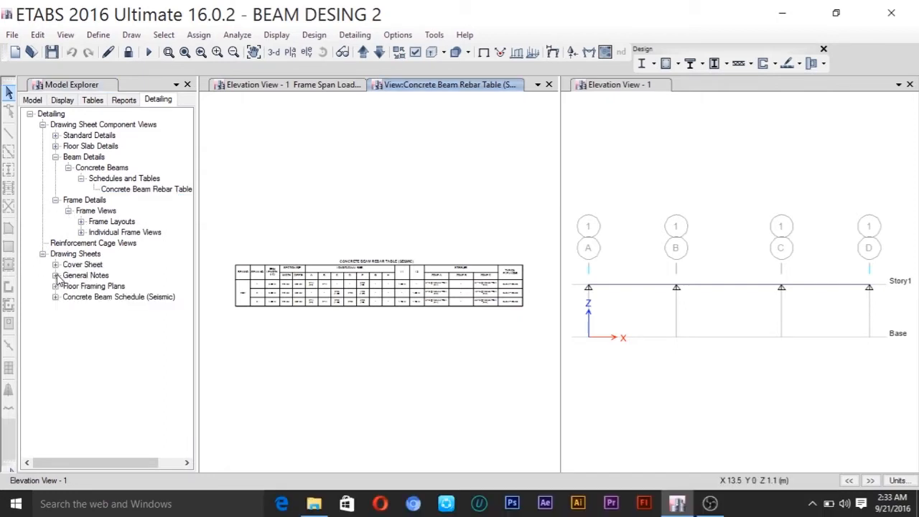
pyautogui.click(55, 275)
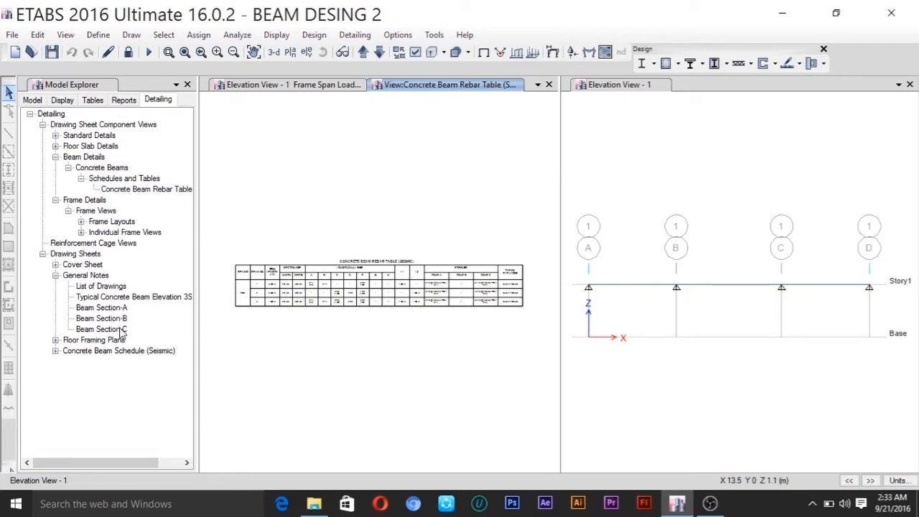
pyautogui.doubleClick(101, 287)
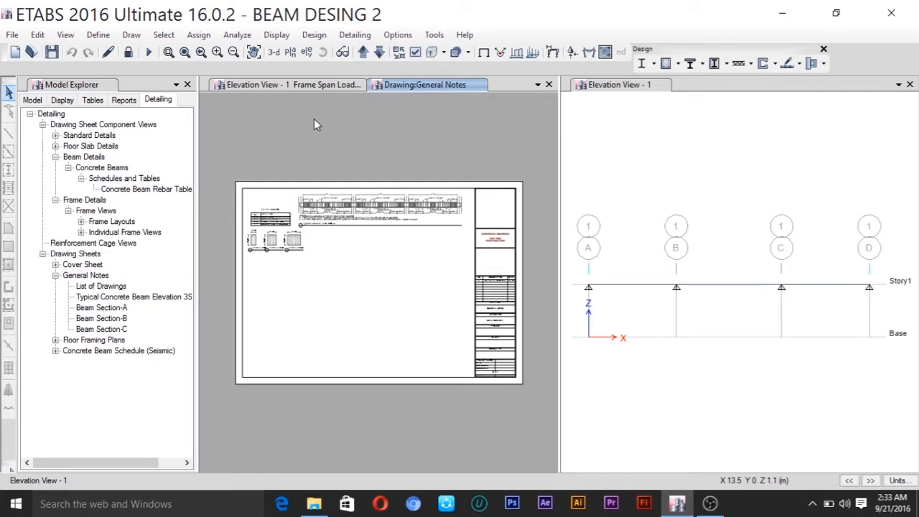
# Step: Examine the Typical Concrete Beam Elevation 3S on the General Notes sheet up close, including its bar marks, stirrup zones and notes
pyautogui.click(217, 51)
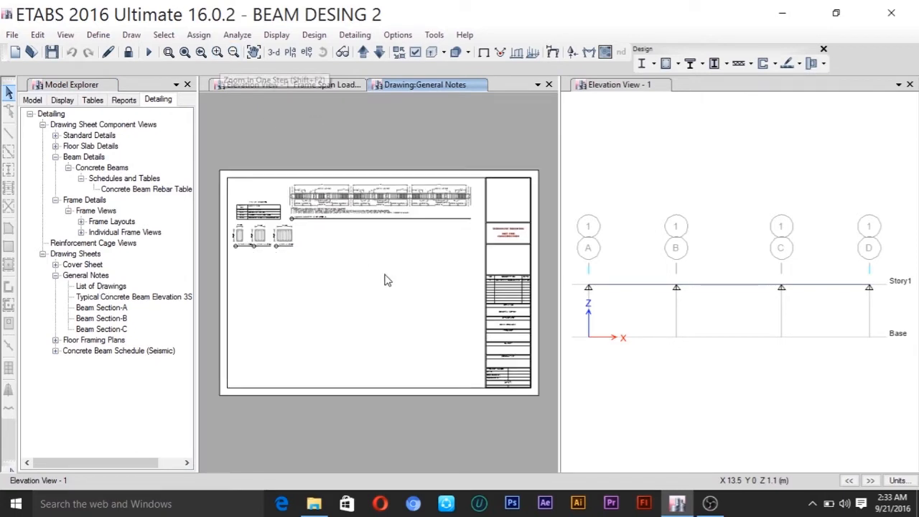
pyautogui.click(217, 51)
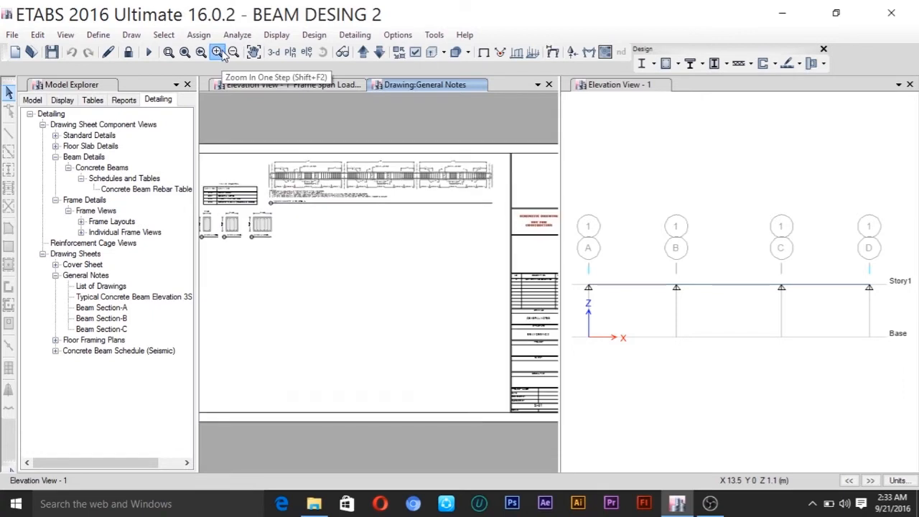
pyautogui.click(217, 52)
pyautogui.click(217, 52)
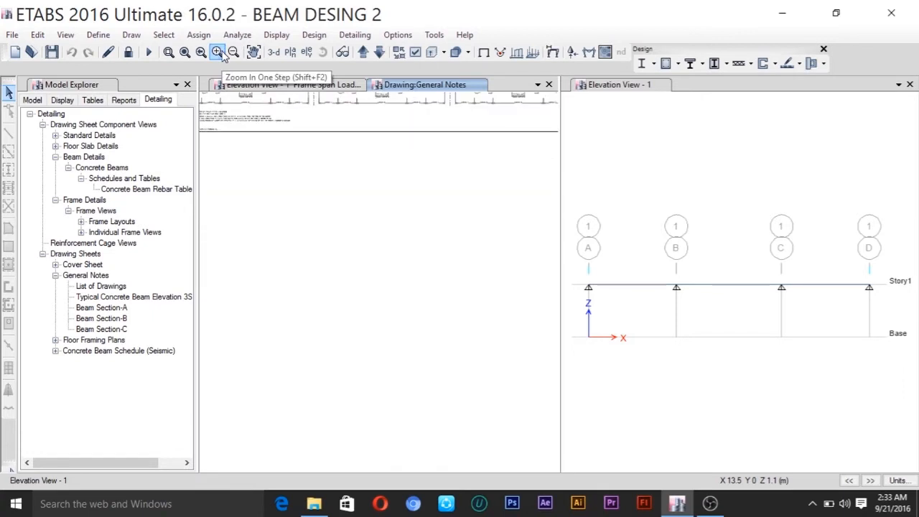
pyautogui.click(255, 53)
pyautogui.moveTo(324, 172); pyautogui.dragTo(395, 321)
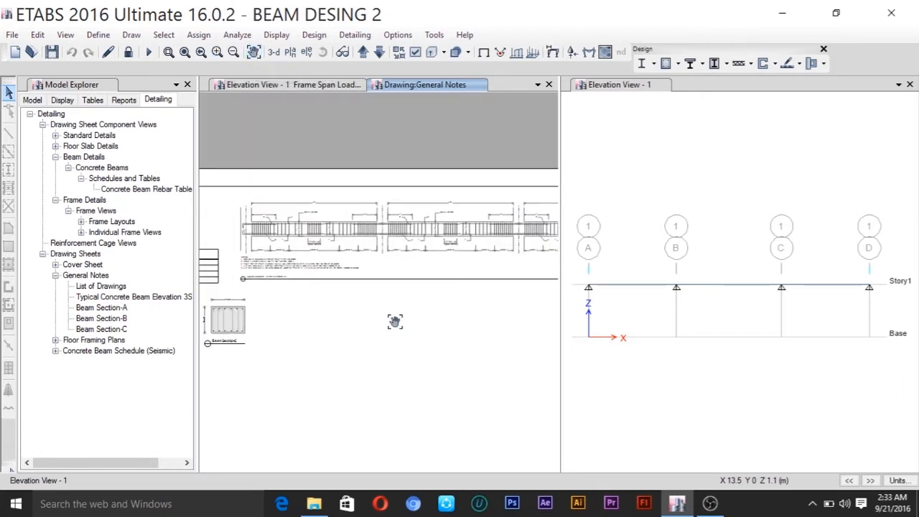
pyautogui.click(217, 52)
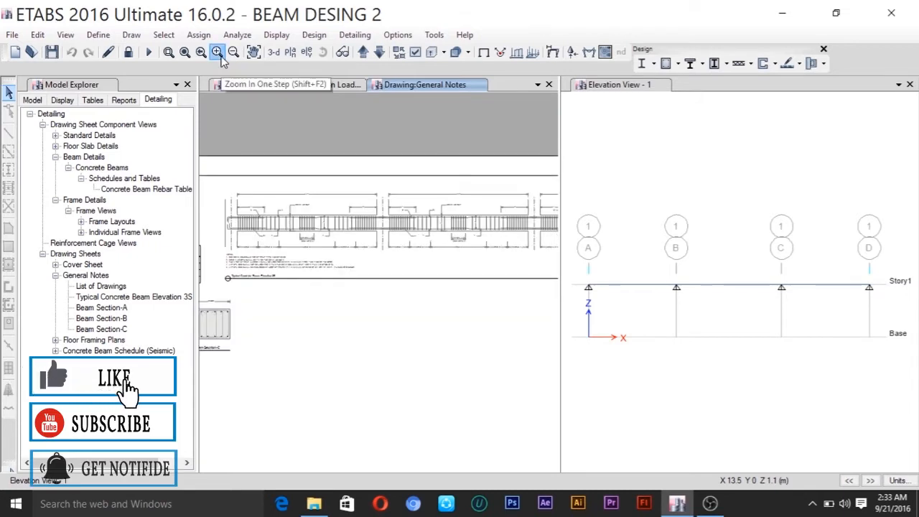
pyautogui.click(217, 52)
pyautogui.click(217, 51)
pyautogui.click(217, 51)
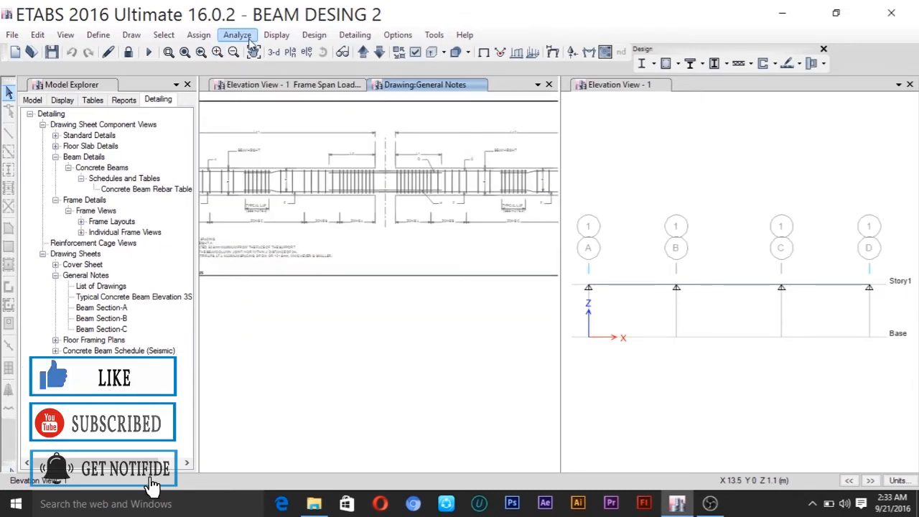
pyautogui.click(255, 53)
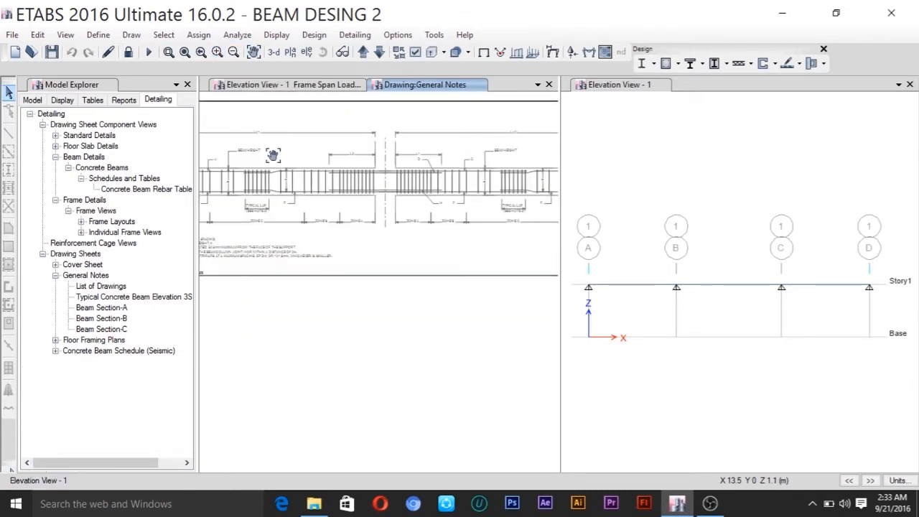
pyautogui.moveTo(274, 154); pyautogui.dragTo(395, 178)
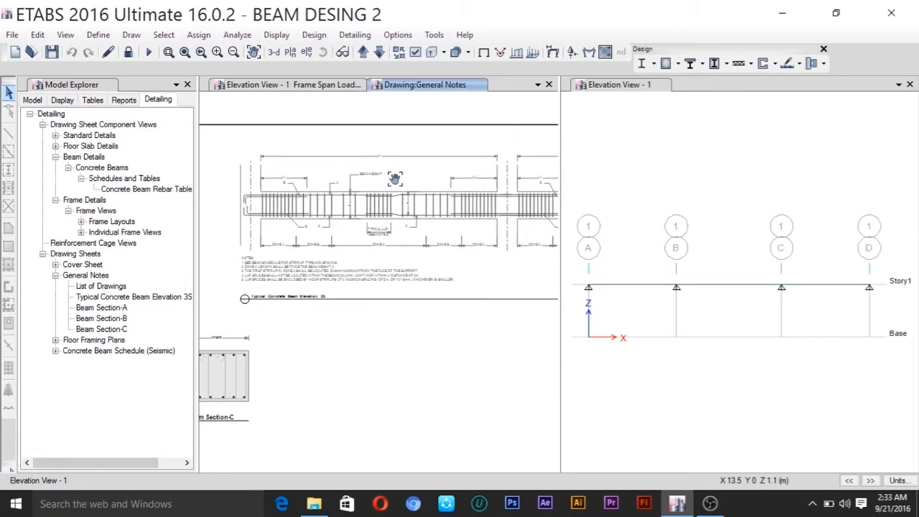
pyautogui.click(217, 52)
pyautogui.click(217, 53)
pyautogui.click(254, 52)
pyautogui.moveTo(268, 146)
pyautogui.mouseDown()
pyautogui.moveTo(392, 154)
pyautogui.moveTo(396, 191)
pyautogui.moveTo(381, 207)
pyautogui.moveTo(318, 180)
pyautogui.moveTo(251, 182)
pyautogui.moveTo(282, 192)
pyautogui.mouseUp()
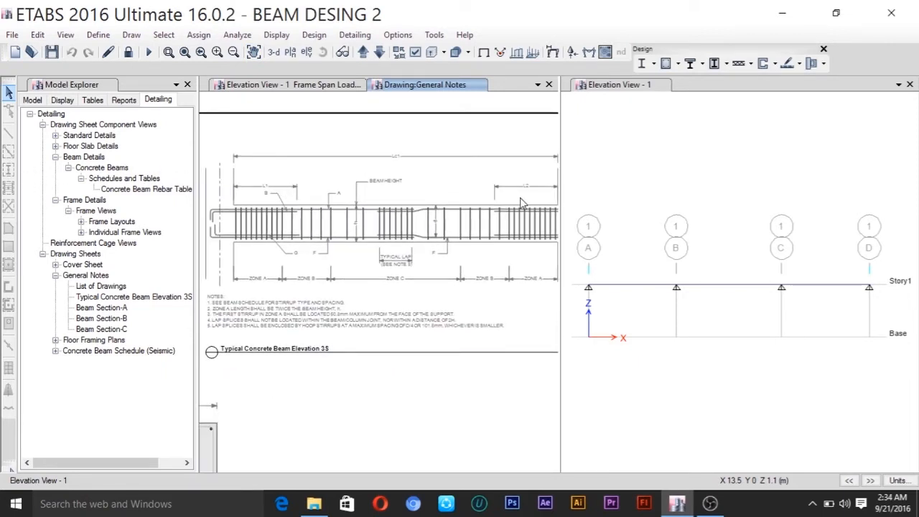
# Step: Widen the General Notes drawing view by narrowing the neighbouring elevation view and the Model Explorer
pyautogui.moveTo(560, 194); pyautogui.dragTo(838, 230)
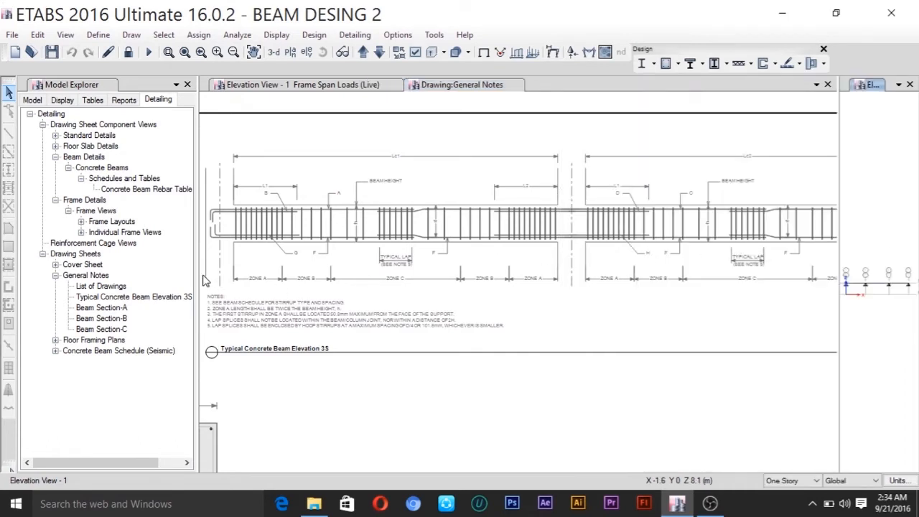
pyautogui.moveTo(198, 275); pyautogui.dragTo(174, 277)
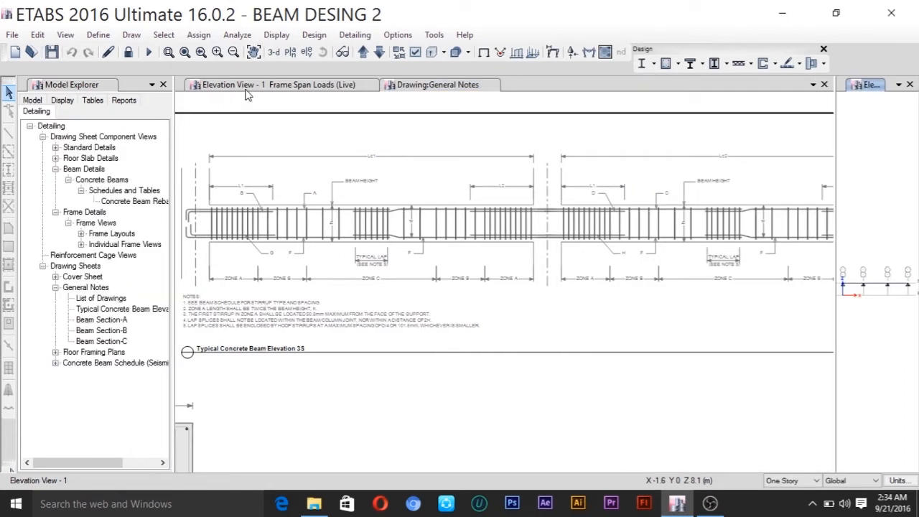
pyautogui.click(253, 51)
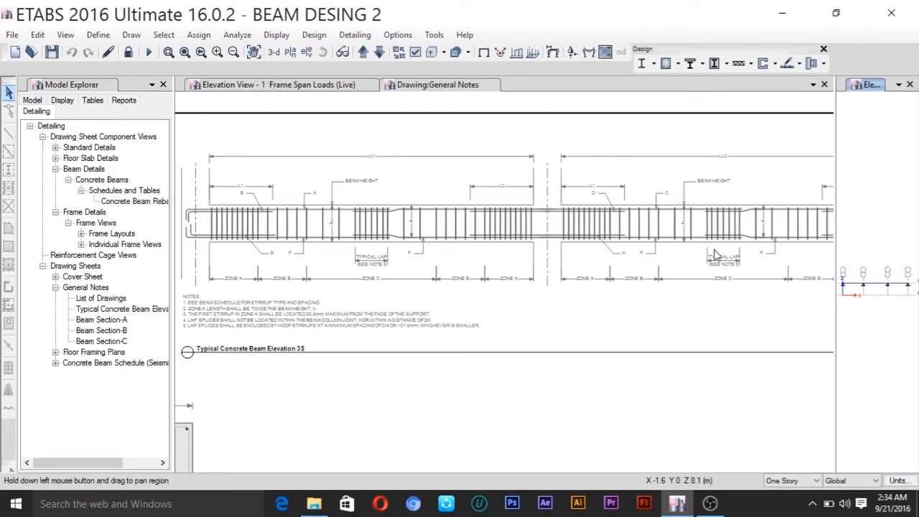
pyautogui.click(252, 57)
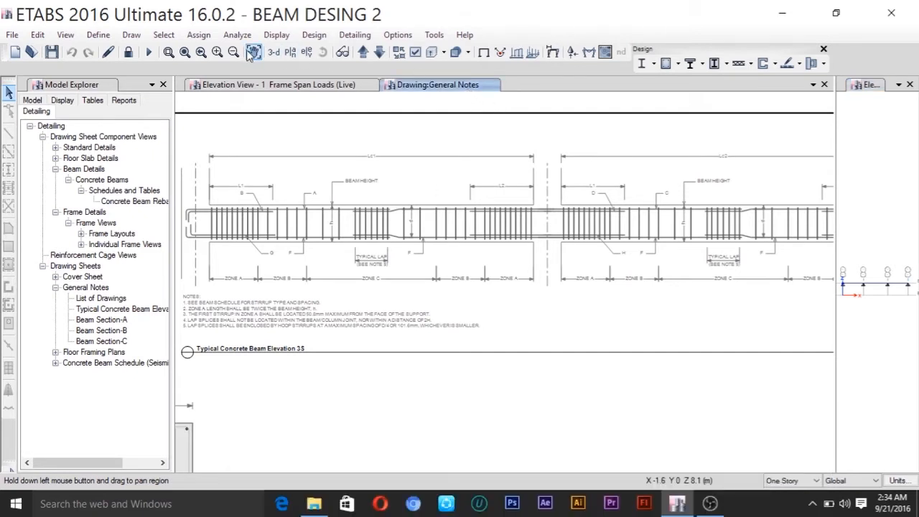
# Step: Export the current General Notes drawing sheet in AutoCAD 2000+ DWG format to the beam design folder in Documents
pyautogui.rightClick(436, 173)
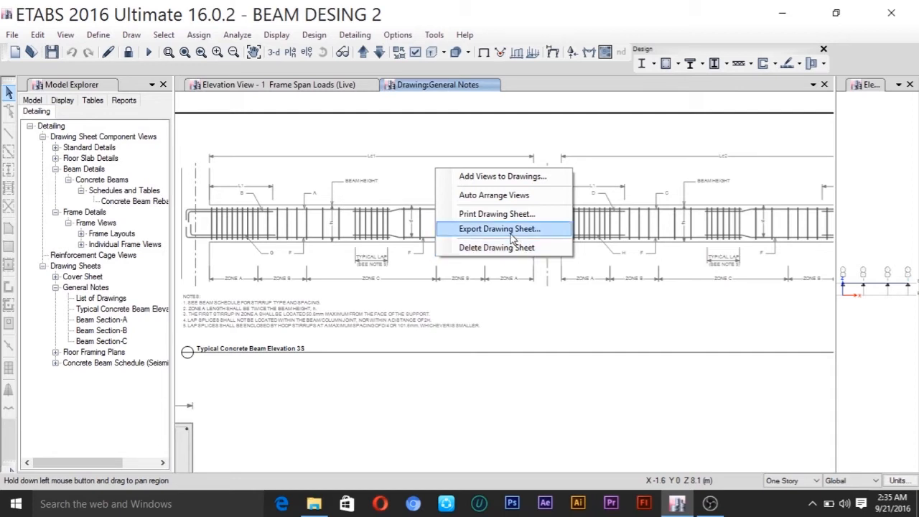
pyautogui.click(513, 233)
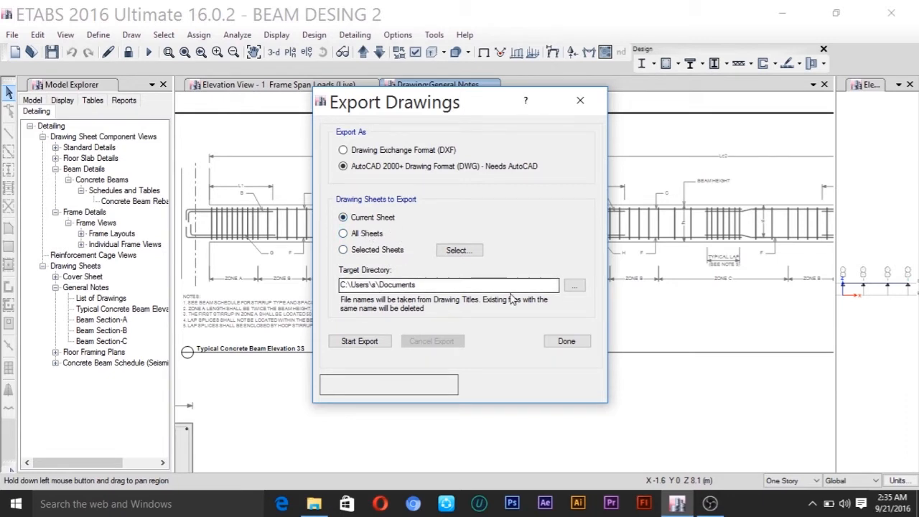
pyautogui.click(574, 287)
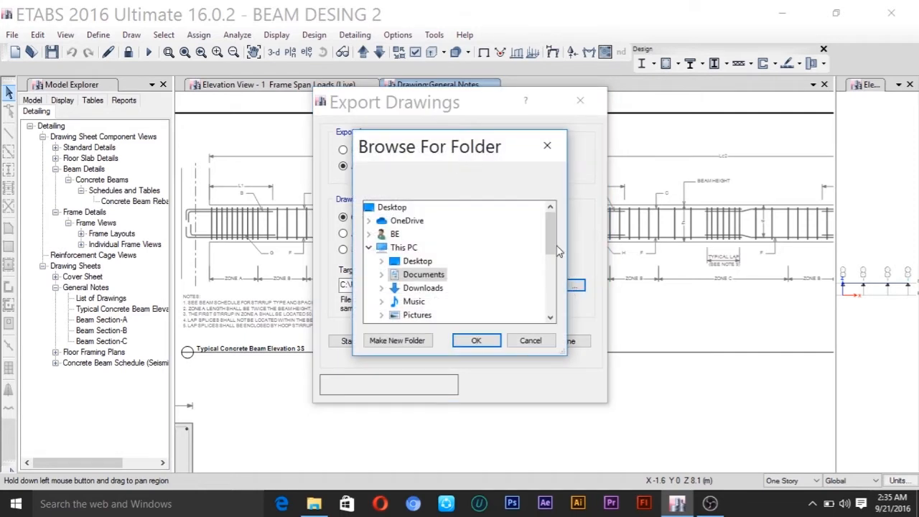
pyautogui.moveTo(549, 238); pyautogui.dragTo(548, 246)
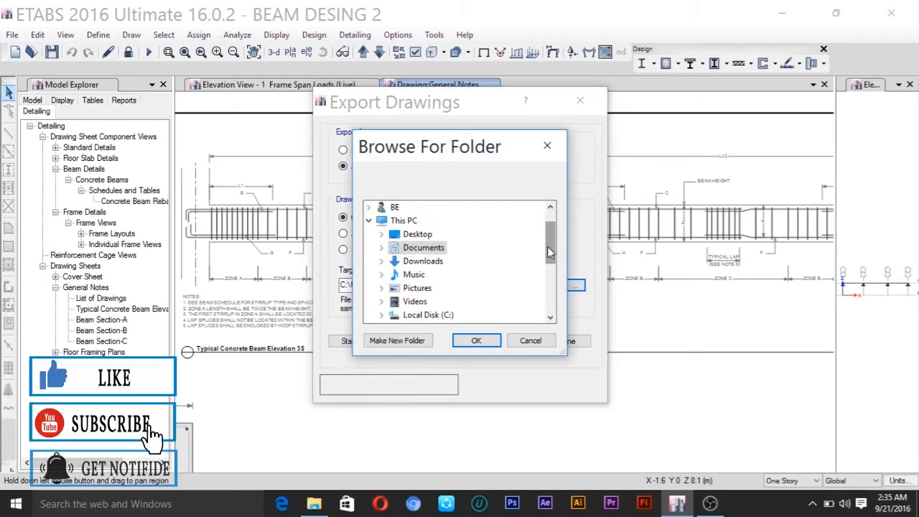
pyautogui.click(380, 249)
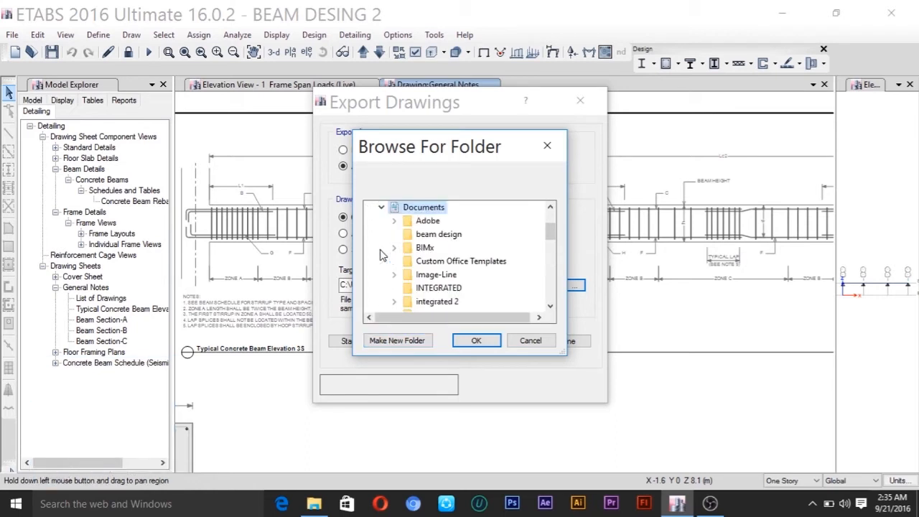
pyautogui.click(453, 241)
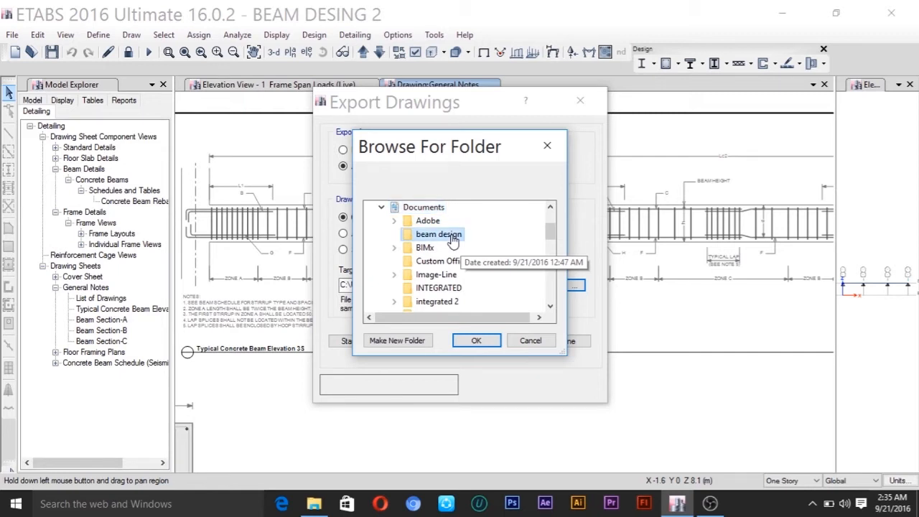
pyautogui.click(476, 341)
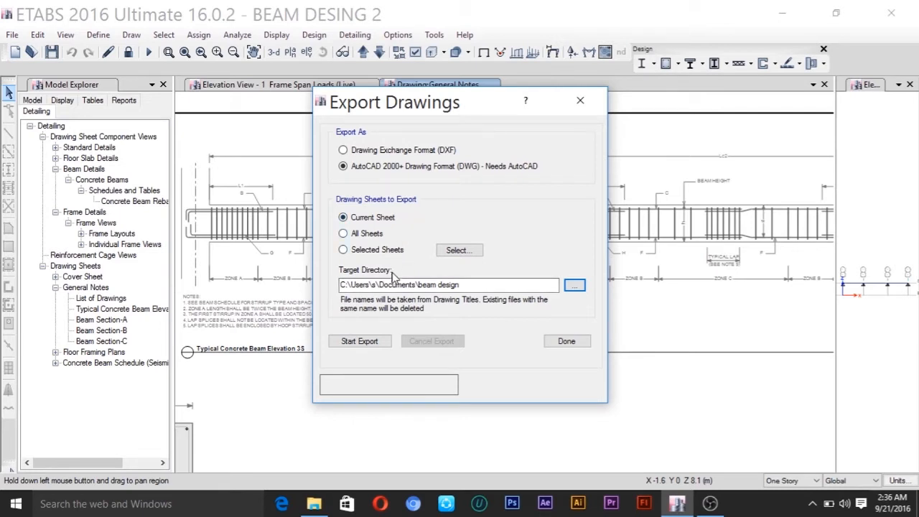
pyautogui.click(355, 342)
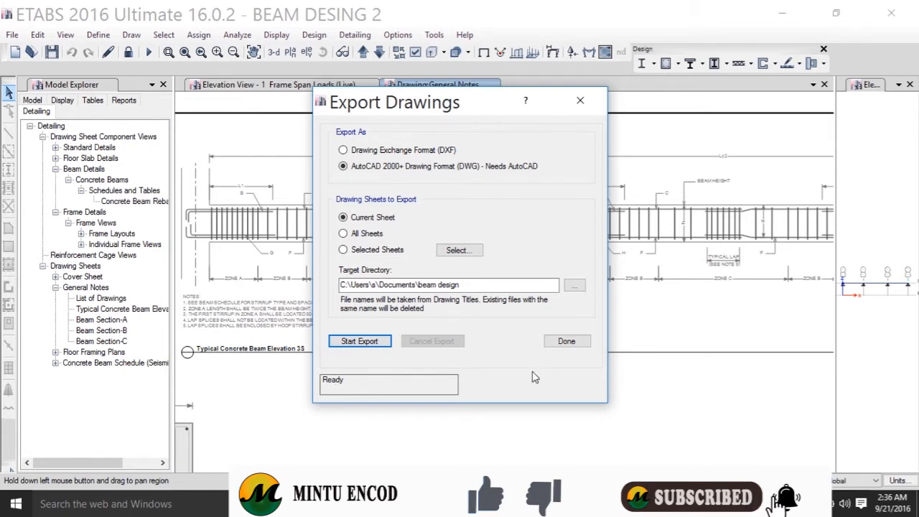
pyautogui.click(566, 341)
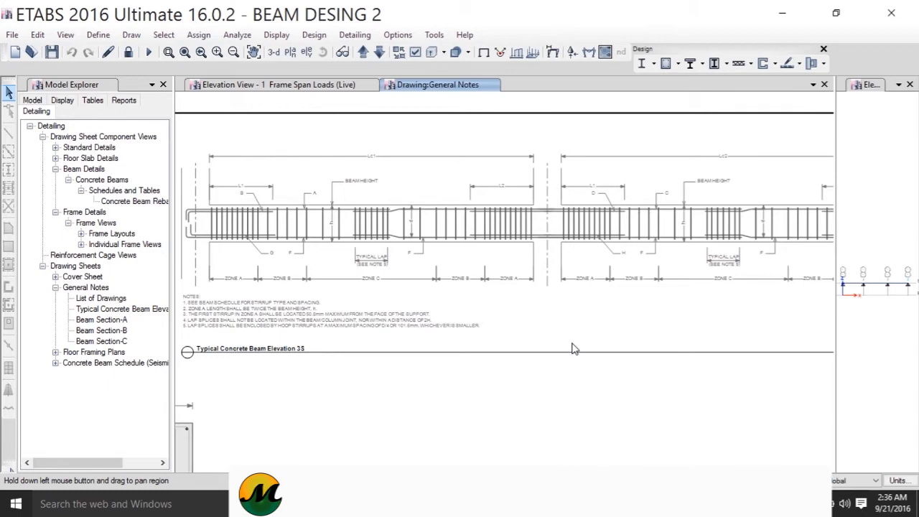
# Step: Switch to File Explorer and open the exported General Notes drawing from the beam design folder in AutoCAD
pyautogui.hotkey('alt', 'Tab')
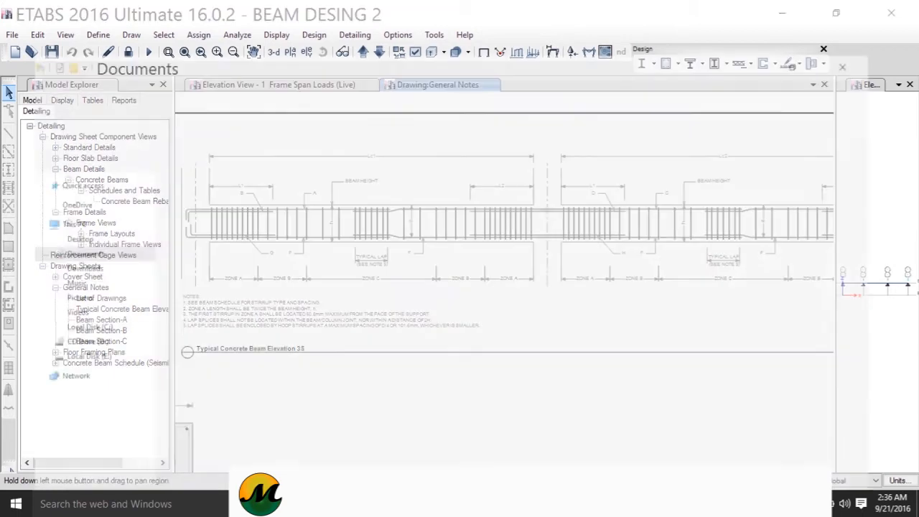
pyautogui.click(353, 143)
pyautogui.doubleClick(351, 149)
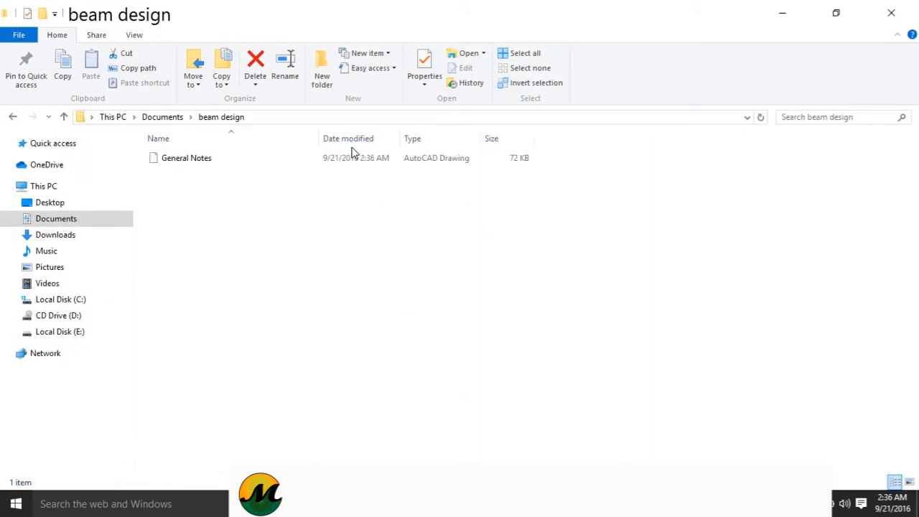
pyautogui.click(304, 165)
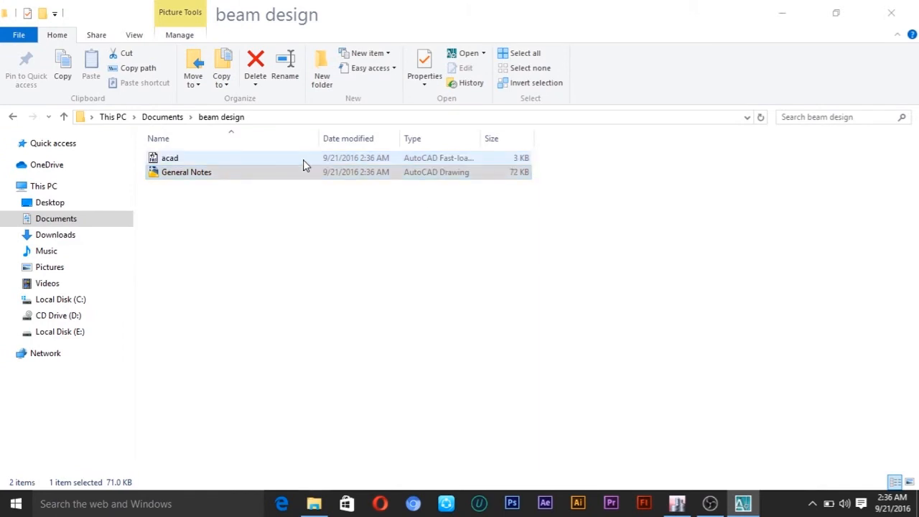
pyautogui.click(747, 512)
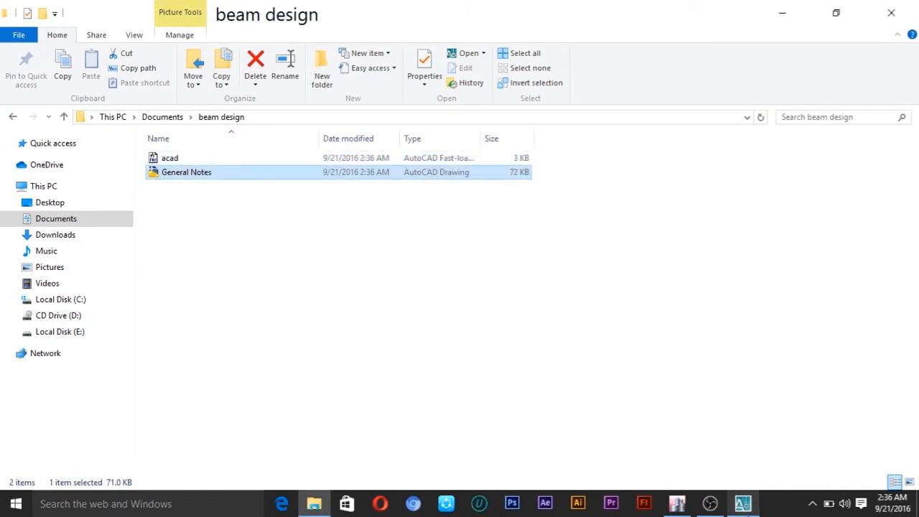
pyautogui.click(744, 506)
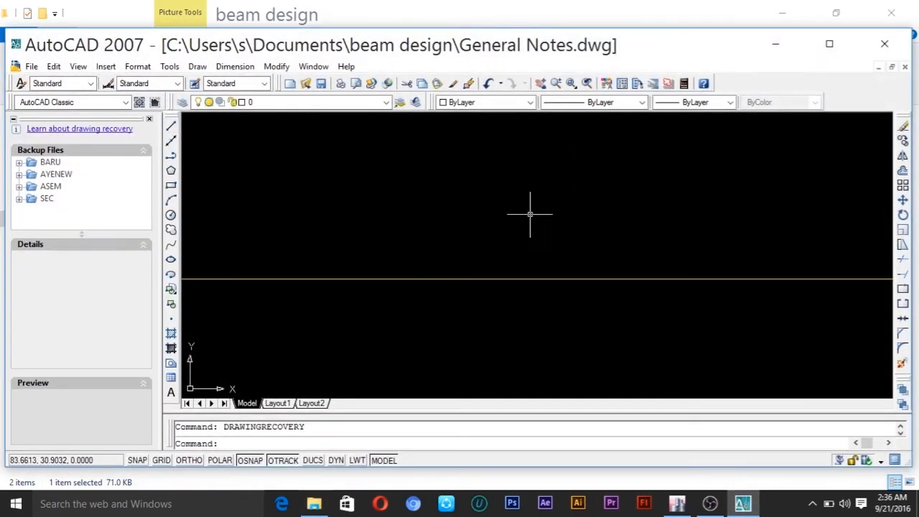
# Step: Show the whole General Notes sheet, then frame all three spans of the Typical Concrete Beam Elevation 3S
pyautogui.click(78, 66)
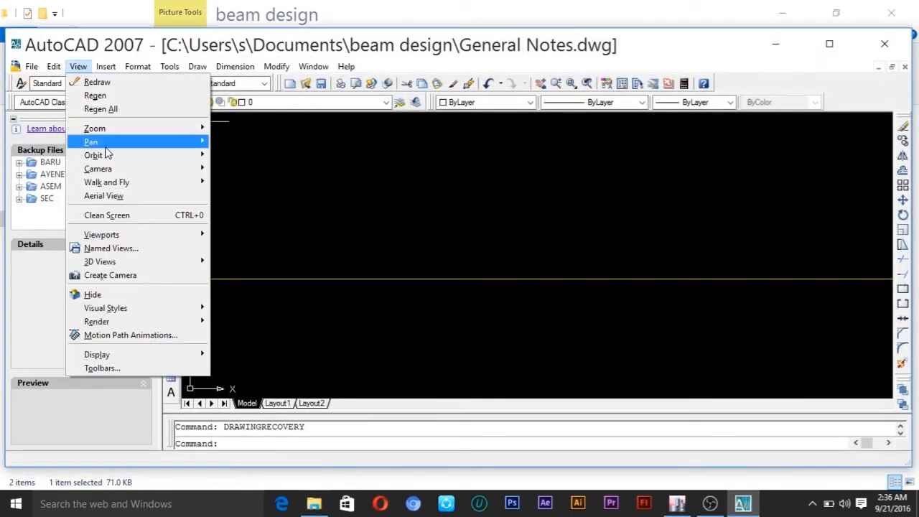
pyautogui.moveTo(98, 127)
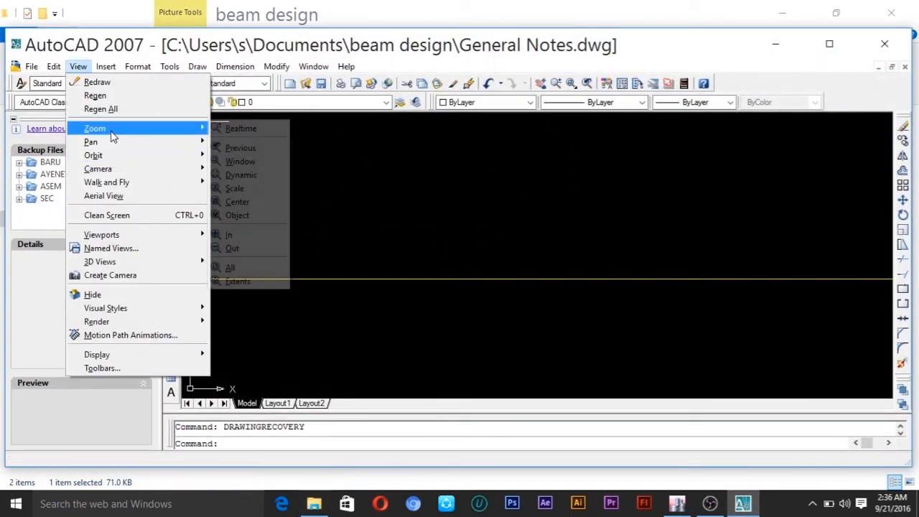
pyautogui.click(265, 272)
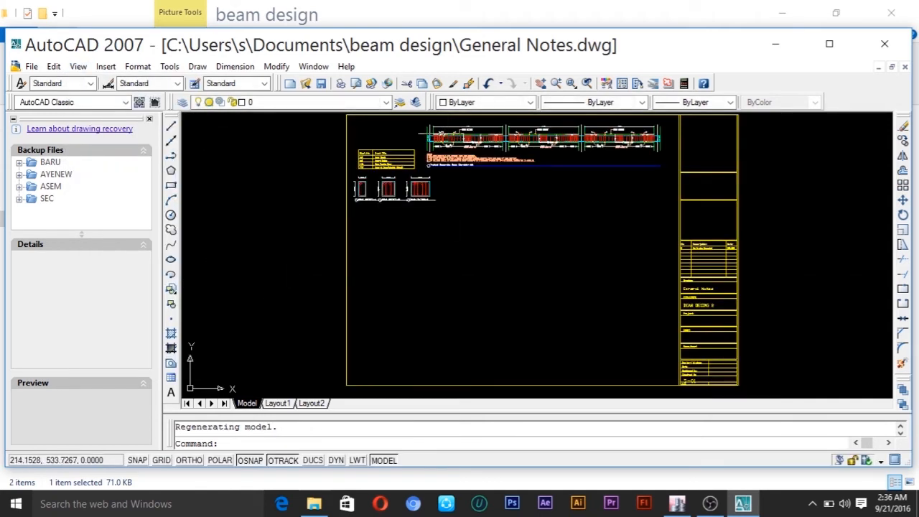
pyautogui.click(571, 85)
pyautogui.click(420, 116)
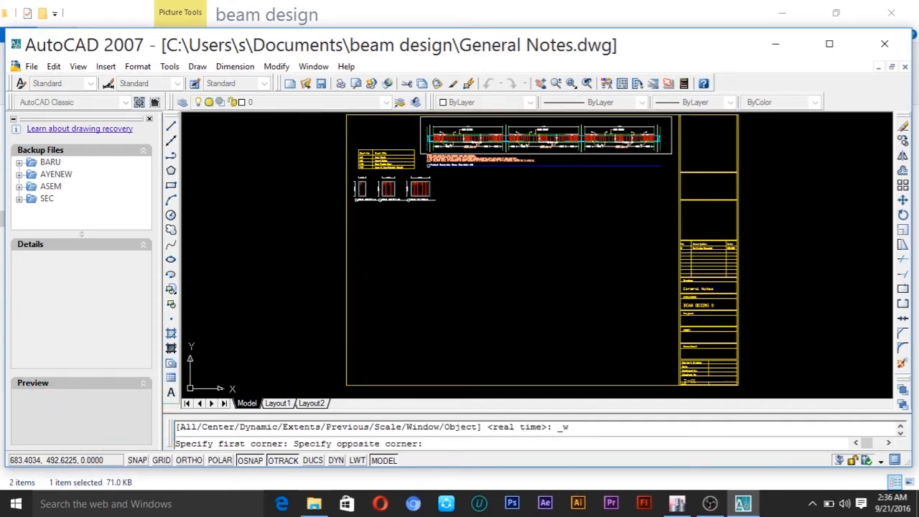
pyautogui.click(672, 155)
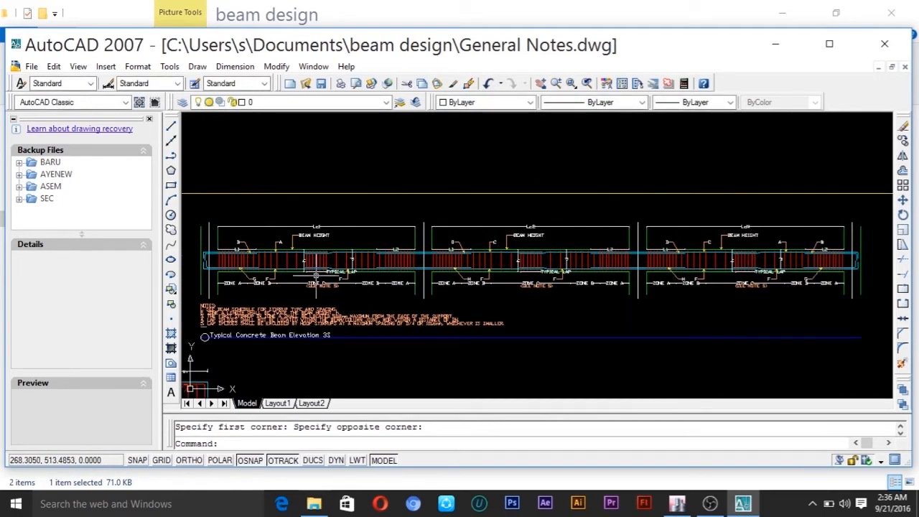
# Step: Examine the first span of the Typical Concrete Beam Elevation 3S up close, including its bar marks, stirrup zones and notes
pyautogui.click(556, 84)
pyautogui.moveTo(284, 261)
pyautogui.mouseDown()
pyautogui.moveTo(421, 201)
pyautogui.moveTo(635, 142)
pyautogui.mouseUp()
pyautogui.moveTo(338, 226)
pyautogui.mouseDown()
pyautogui.moveTo(369, 201)
pyautogui.moveTo(641, 135)
pyautogui.mouseUp()
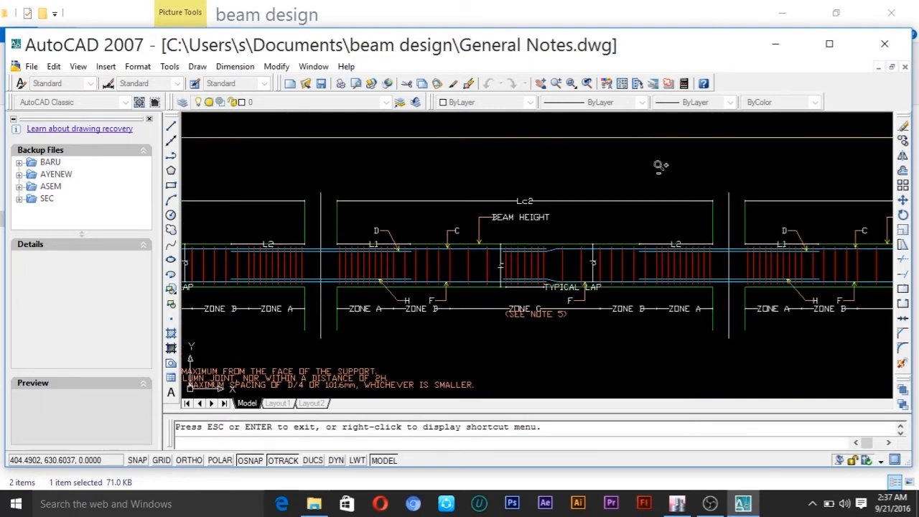
pyautogui.click(543, 83)
pyautogui.moveTo(380, 244)
pyautogui.mouseDown()
pyautogui.moveTo(467, 246)
pyautogui.moveTo(736, 195)
pyautogui.moveTo(795, 196)
pyautogui.mouseUp()
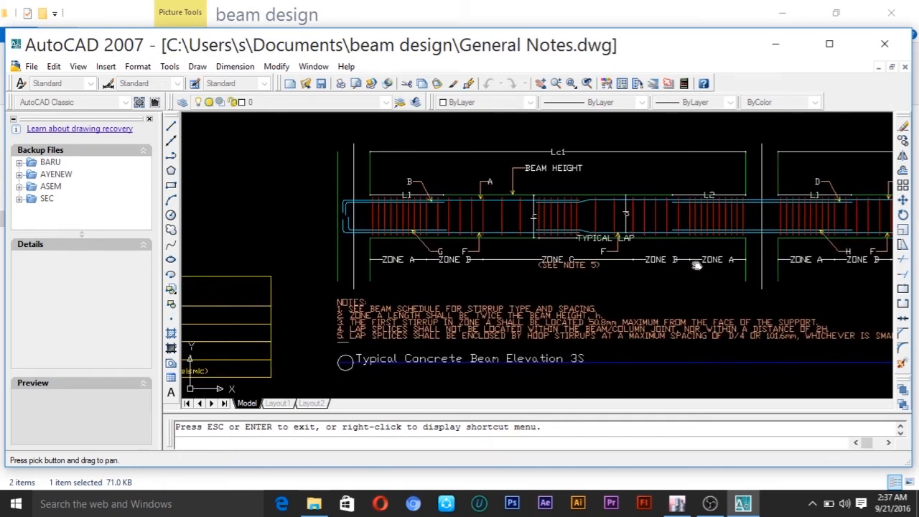
pyautogui.moveTo(724, 246)
pyautogui.mouseDown()
pyautogui.moveTo(433, 273)
pyautogui.moveTo(515, 256)
pyautogui.moveTo(615, 253)
pyautogui.mouseUp()
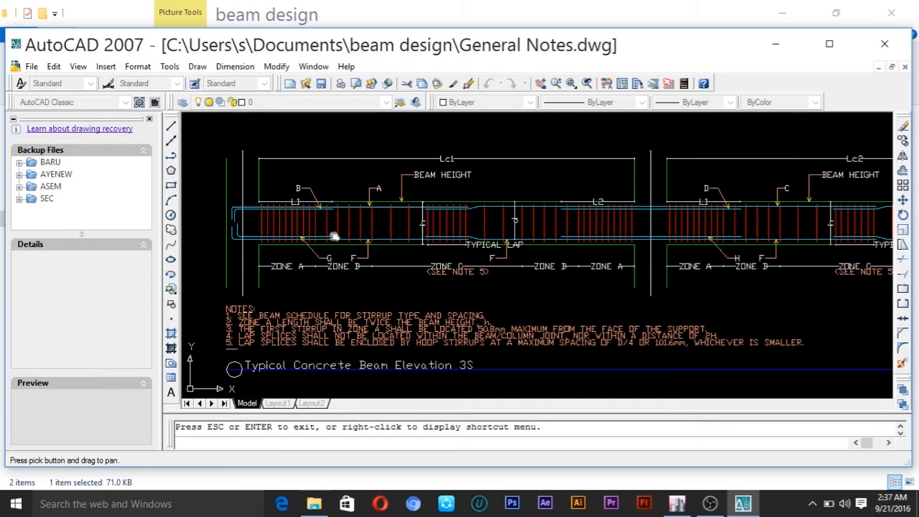
# Step: Switch back to ETABS and open the Concrete Beam Rebar Table (Seismic) in the view text editor
pyautogui.click(677, 504)
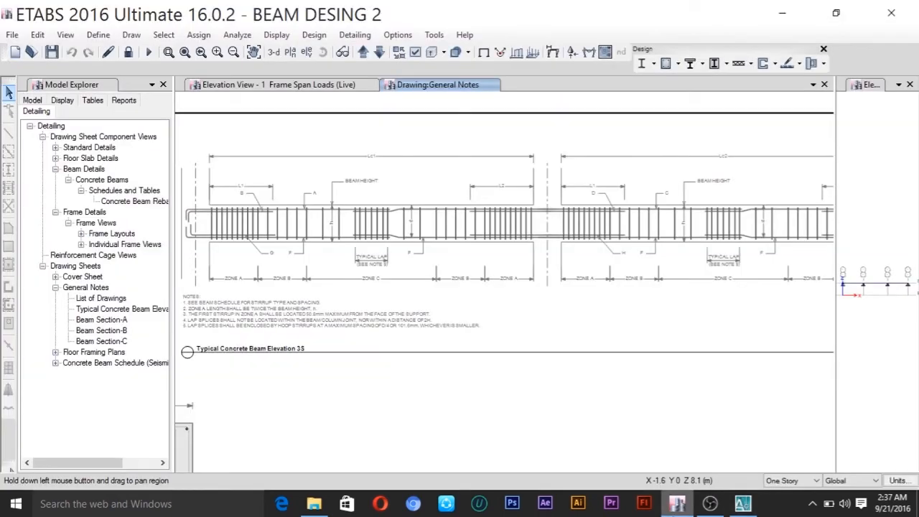
pyautogui.click(302, 86)
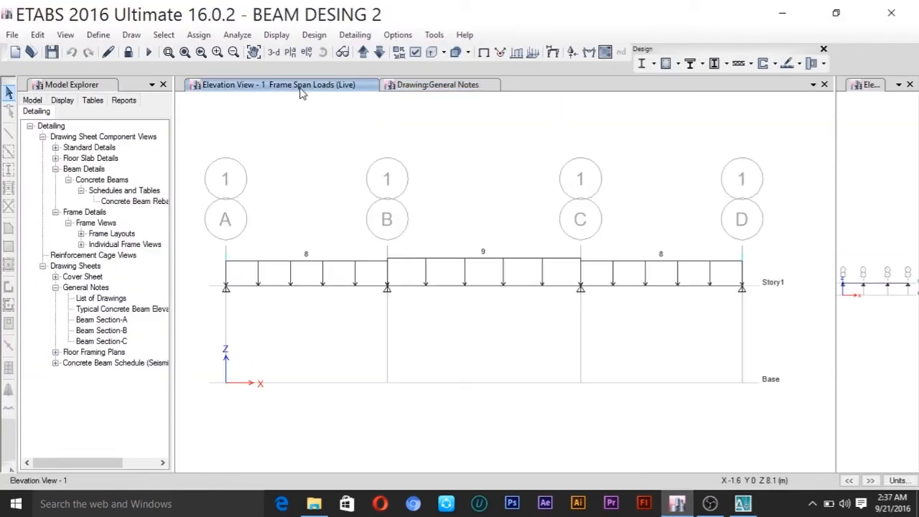
pyautogui.doubleClick(126, 201)
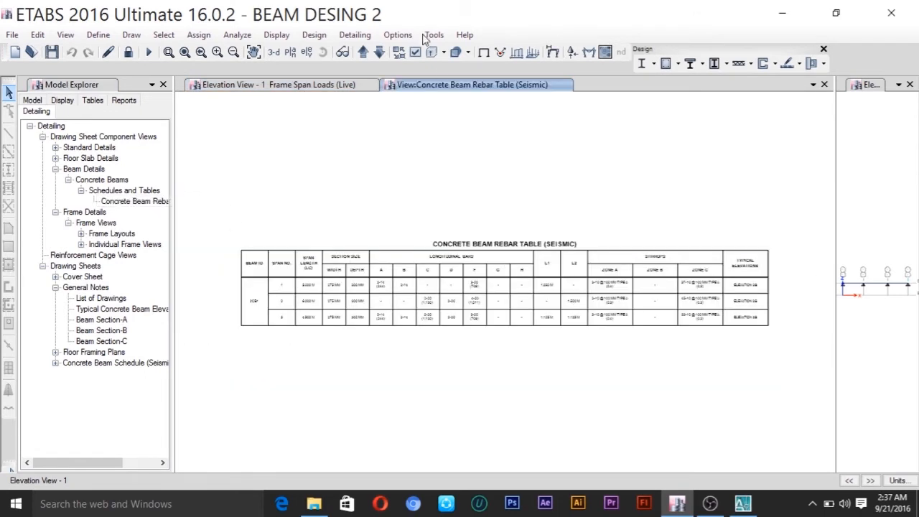
pyautogui.rightClick(426, 170)
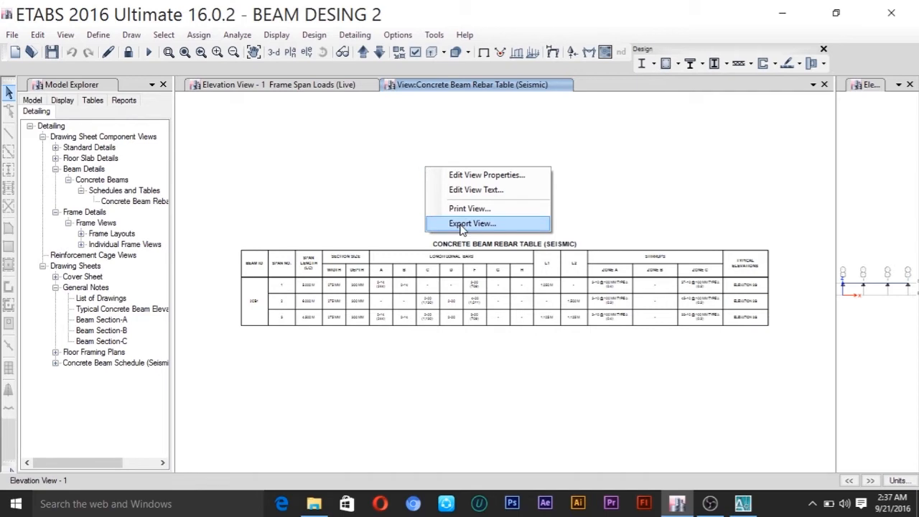
pyautogui.click(474, 190)
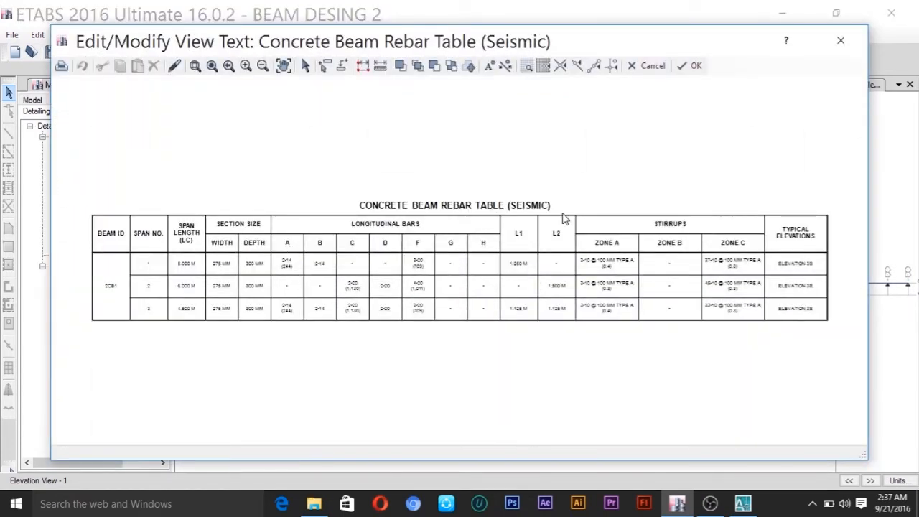
# Step: Compare the AutoCAD beam elevation's bar marks and stirrup zones with the ETABS rebar table, switching between both programs
pyautogui.click(743, 506)
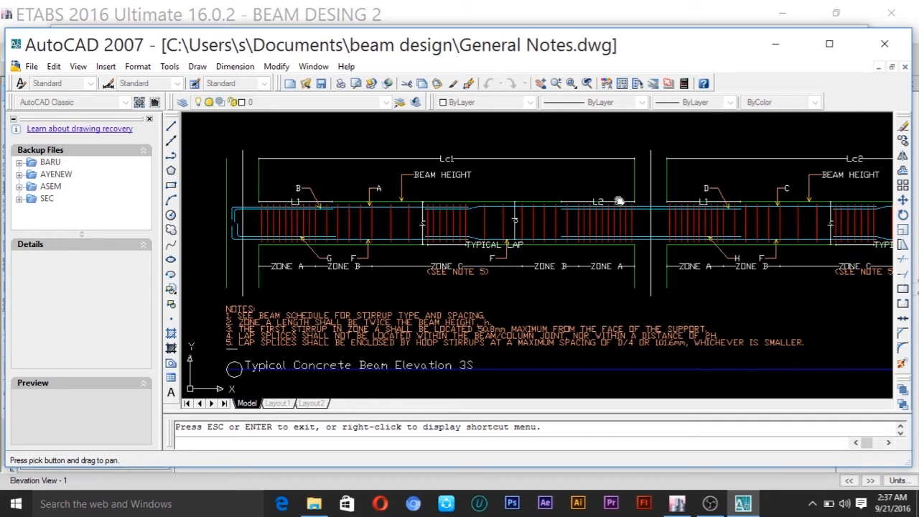
pyautogui.click(677, 503)
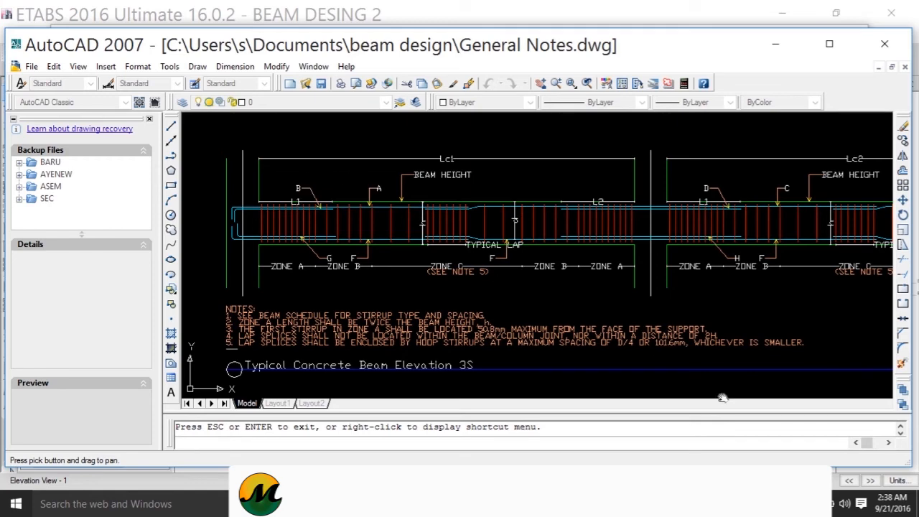
pyautogui.hotkey('alt', 'Tab')
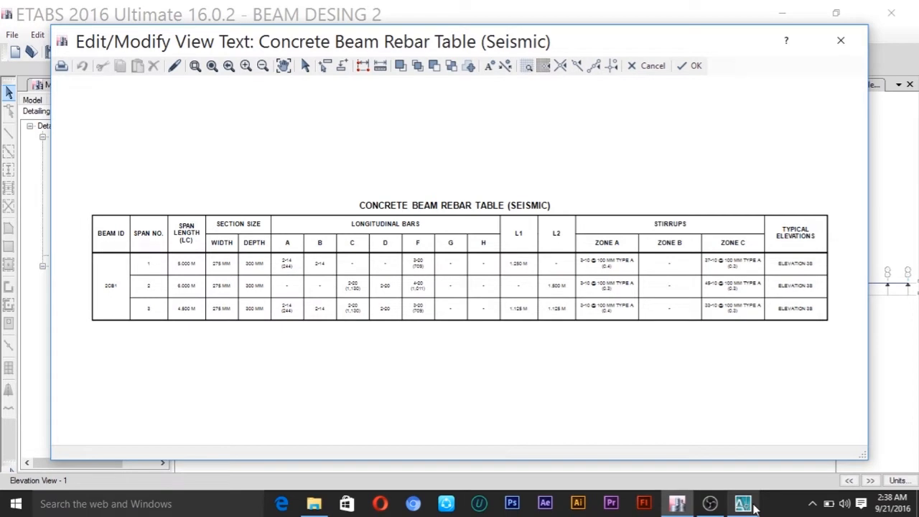
pyautogui.hotkey('alt', 'Tab')
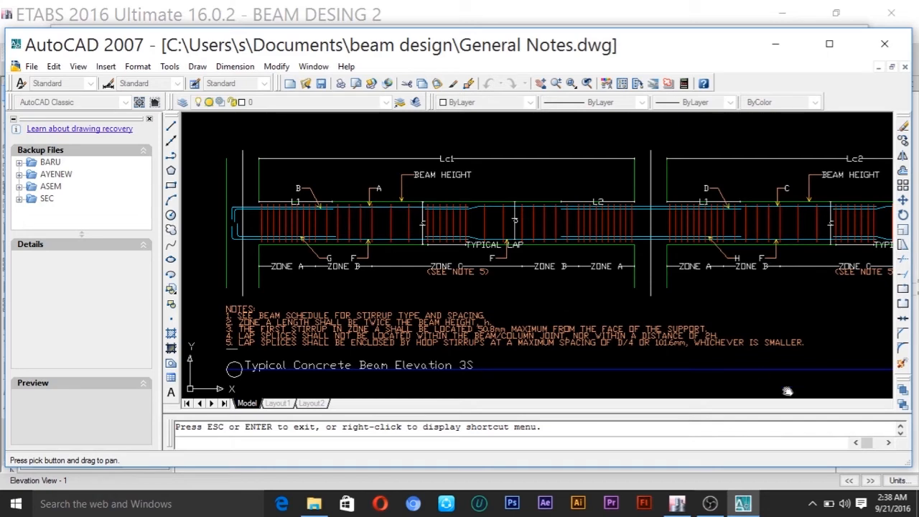
# Step: Examine the first two spans of Typical Concrete Beam Elevation 3S in AutoCAD, checking them against the ETABS rebar table
pyautogui.moveTo(687, 504)
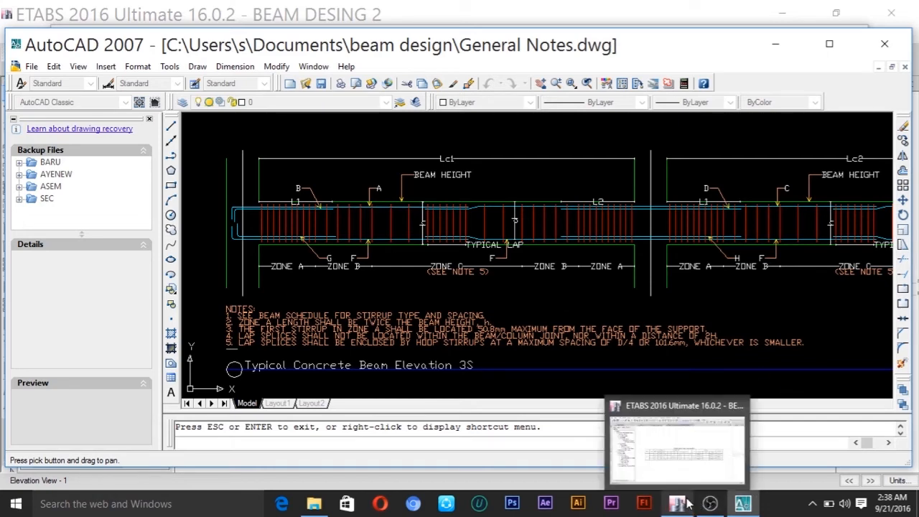
pyautogui.moveTo(474, 257)
pyautogui.mouseDown()
pyautogui.moveTo(604, 234)
pyautogui.moveTo(354, 255)
pyautogui.moveTo(481, 257)
pyautogui.mouseUp()
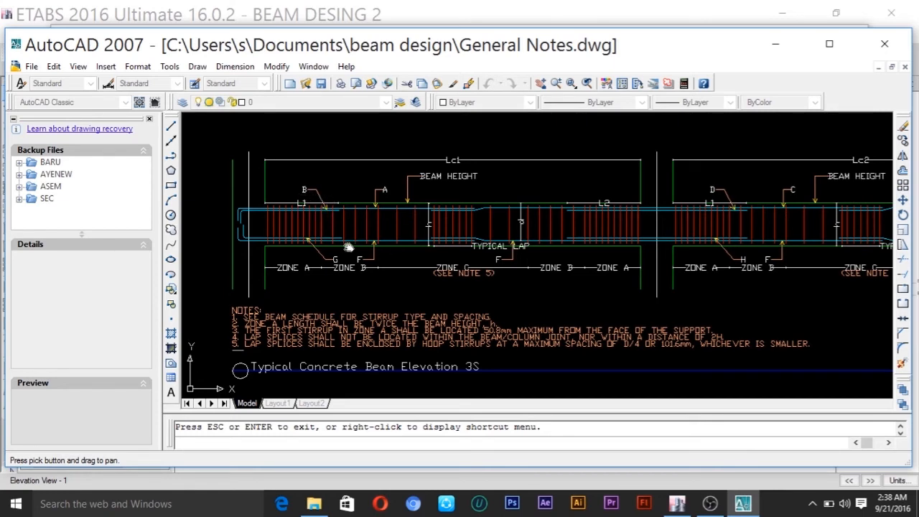
pyautogui.moveTo(338, 247); pyautogui.dragTo(314, 260)
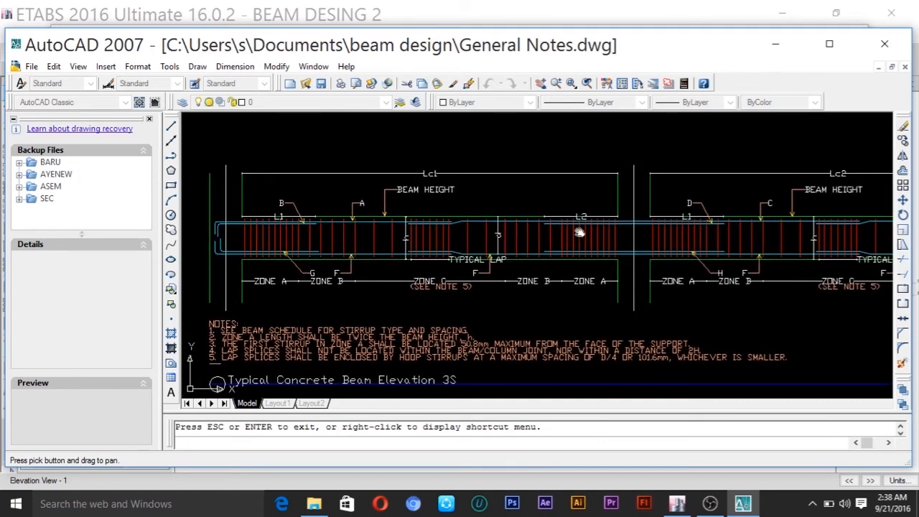
pyautogui.moveTo(722, 252)
pyautogui.mouseDown()
pyautogui.moveTo(538, 246)
pyautogui.moveTo(694, 297)
pyautogui.mouseUp()
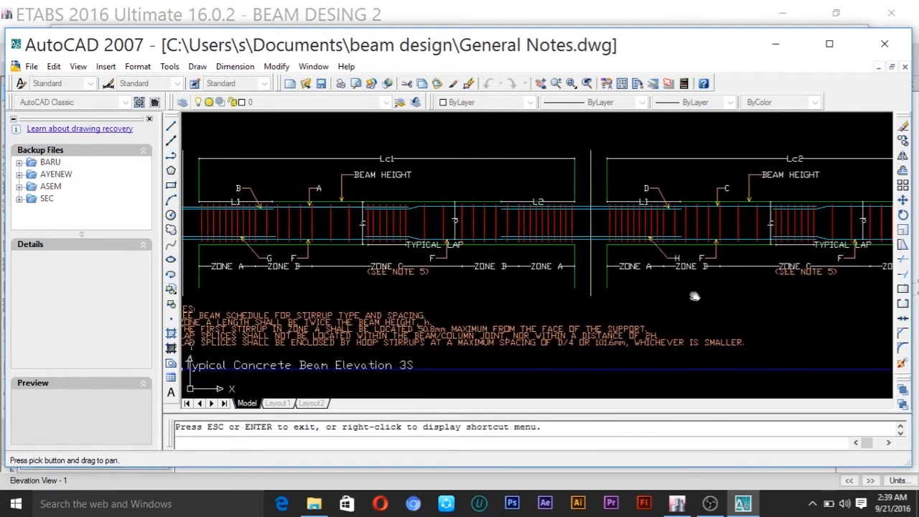
pyautogui.click(688, 499)
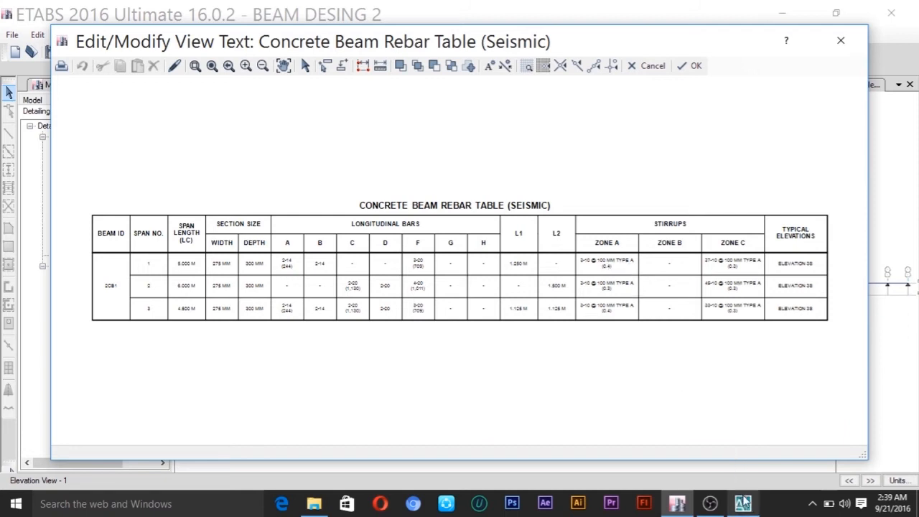
pyautogui.moveTo(743, 501)
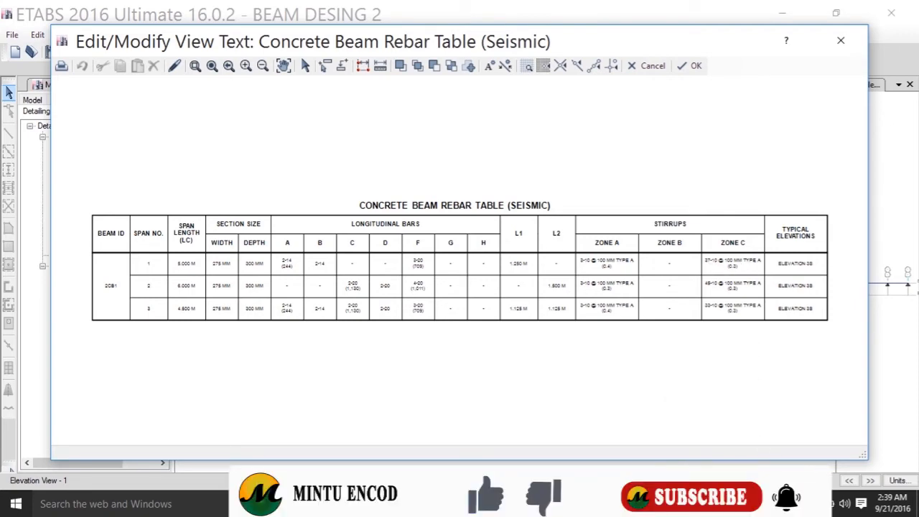
pyautogui.click(744, 501)
pyautogui.moveTo(433, 277)
pyautogui.mouseDown()
pyautogui.moveTo(684, 269)
pyautogui.moveTo(405, 280)
pyautogui.moveTo(564, 280)
pyautogui.moveTo(495, 311)
pyautogui.mouseUp()
pyautogui.moveTo(596, 295)
pyautogui.mouseDown()
pyautogui.moveTo(404, 247)
pyautogui.moveTo(601, 241)
pyautogui.mouseUp()
pyautogui.moveTo(469, 247); pyautogui.dragTo(452, 274)
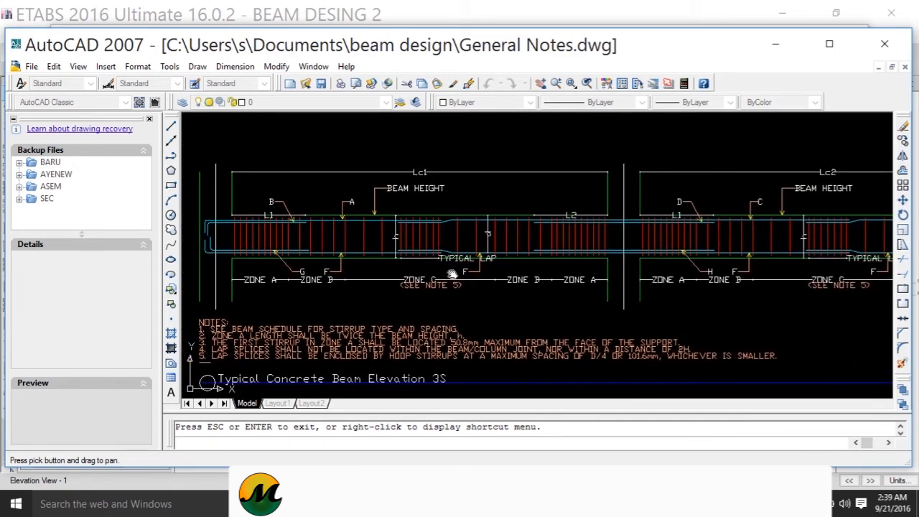
pyautogui.moveTo(452, 274); pyautogui.dragTo(546, 259)
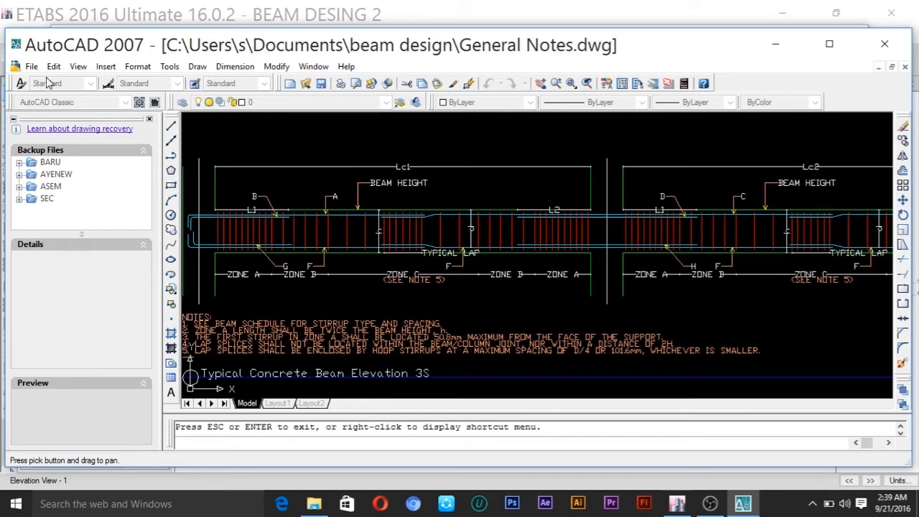
# Step: Maximize the AutoCAD drawing window, and recheck the Concrete Beam Rebar Table (Seismic) in ETABS before returning to the drawing
pyautogui.click(828, 47)
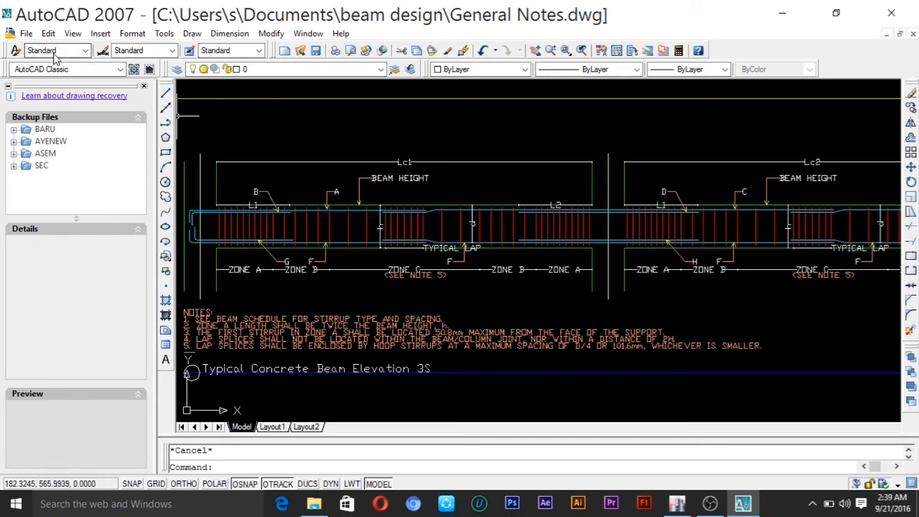
pyautogui.click(25, 34)
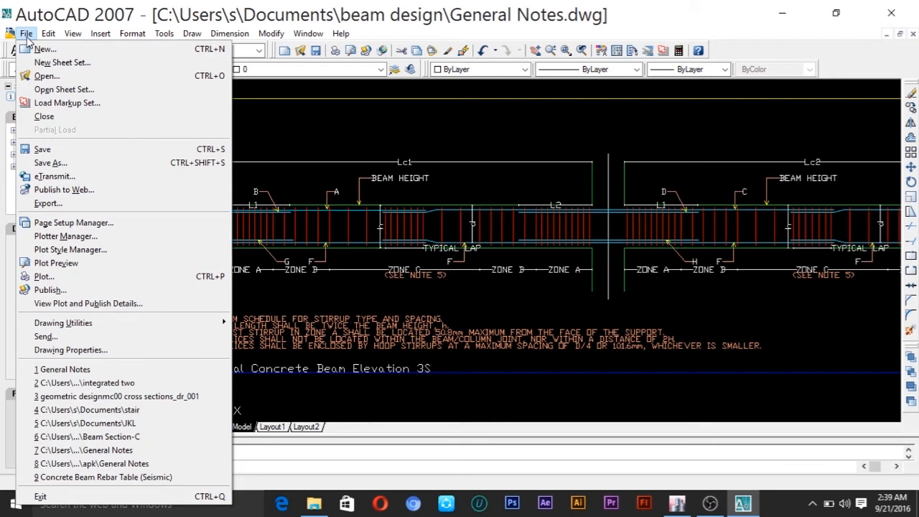
pyautogui.click(277, 172)
pyautogui.click(277, 173)
pyautogui.click(562, 364)
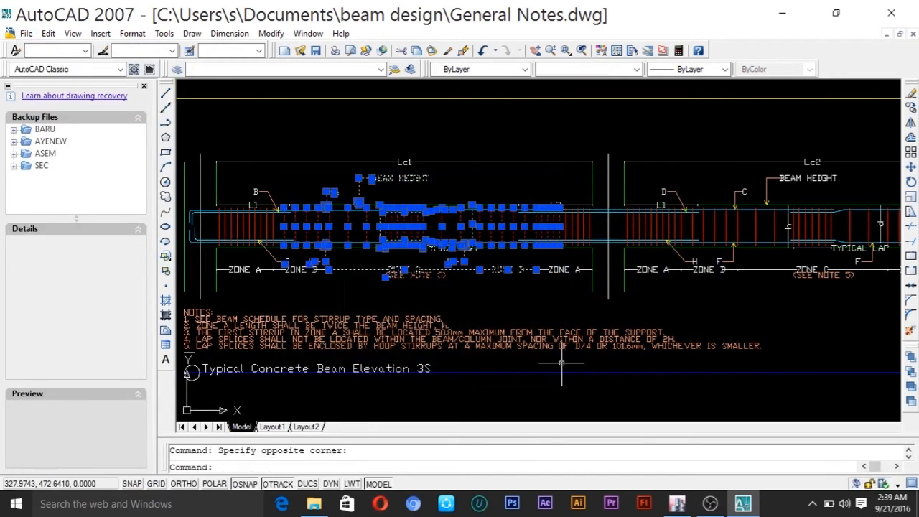
pyautogui.click(681, 505)
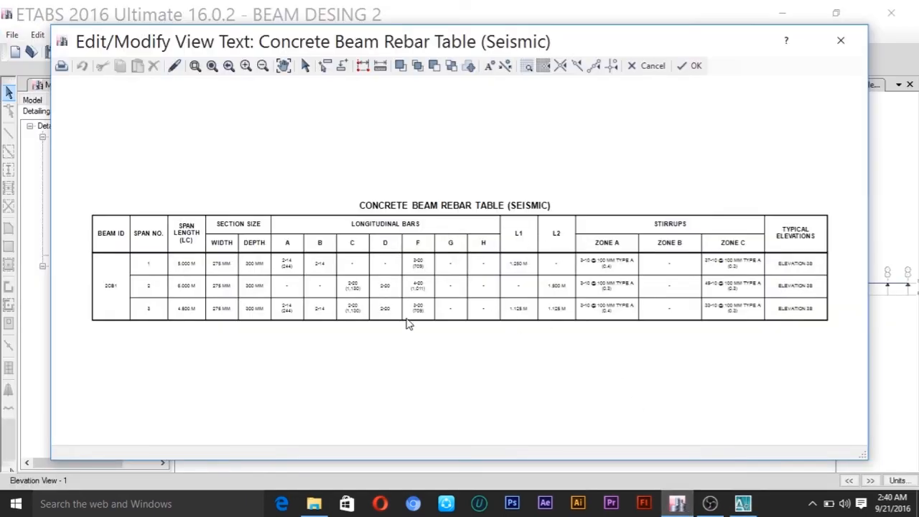
pyautogui.click(742, 504)
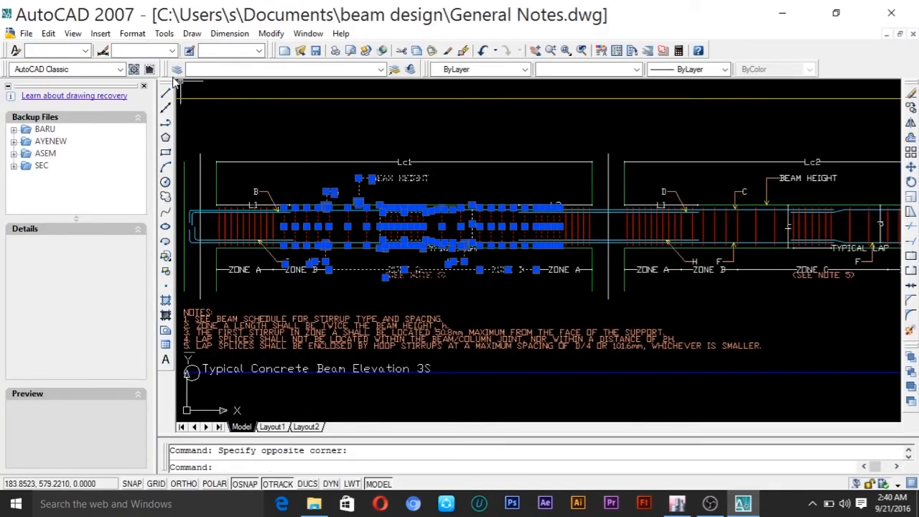
# Step: Start plotting the General Notes drawing with the Foxit Reader PDF Printer on A4 paper
pyautogui.click(27, 34)
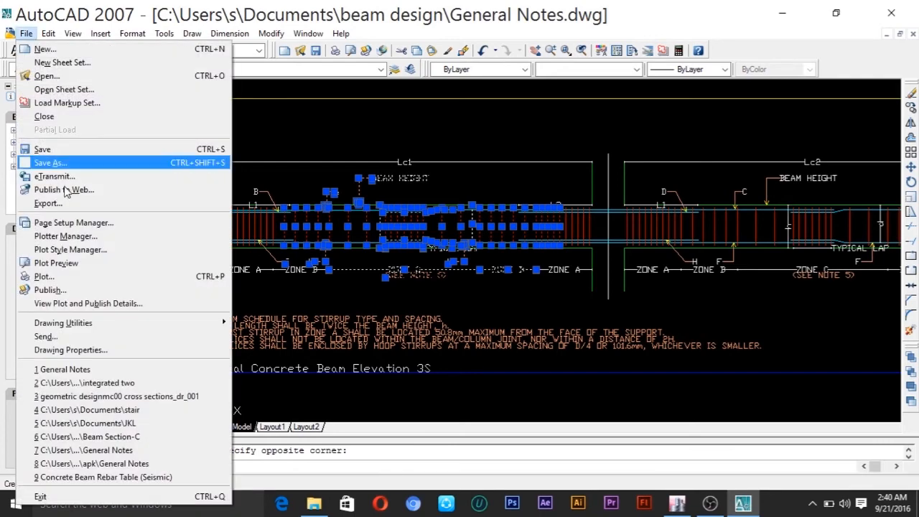
pyautogui.click(80, 280)
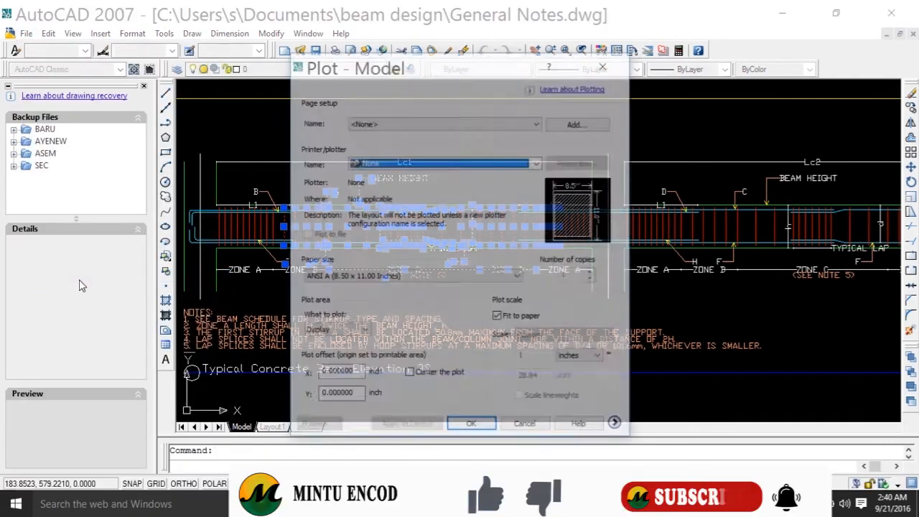
pyautogui.click(402, 166)
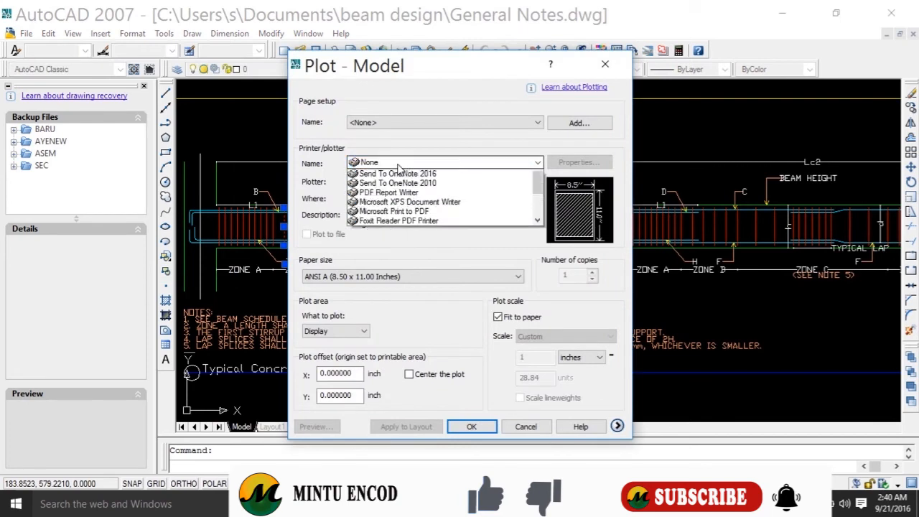
pyautogui.click(401, 231)
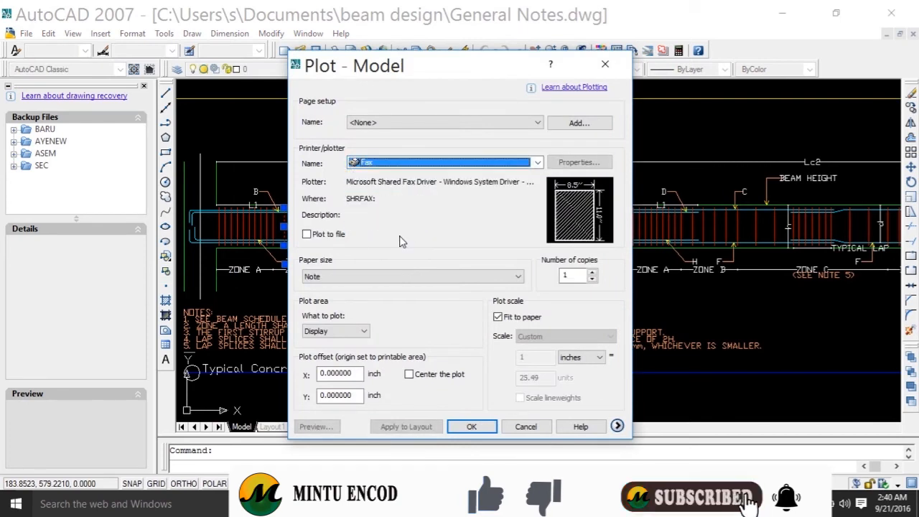
pyautogui.click(407, 163)
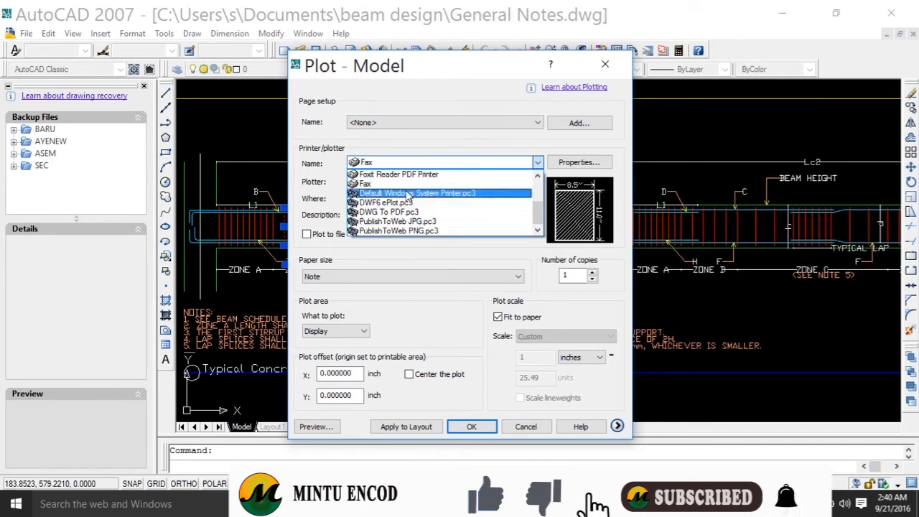
pyautogui.click(404, 176)
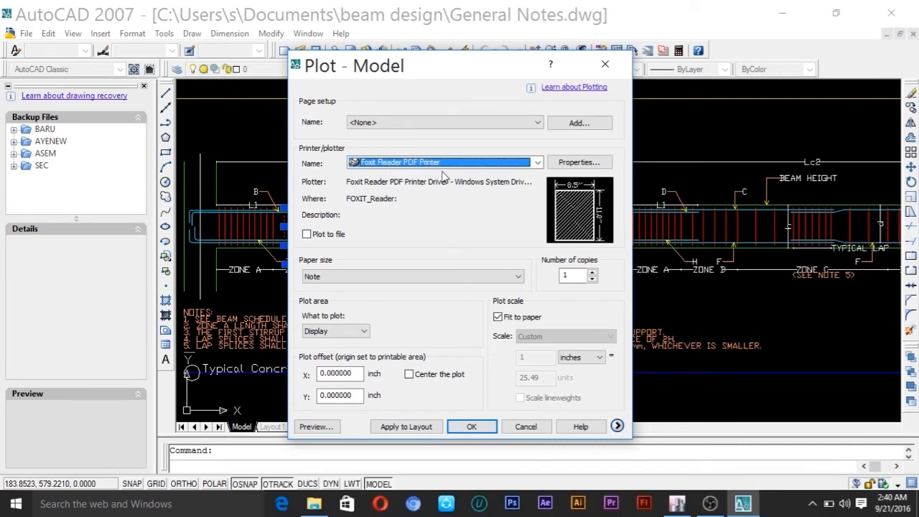
pyautogui.click(357, 274)
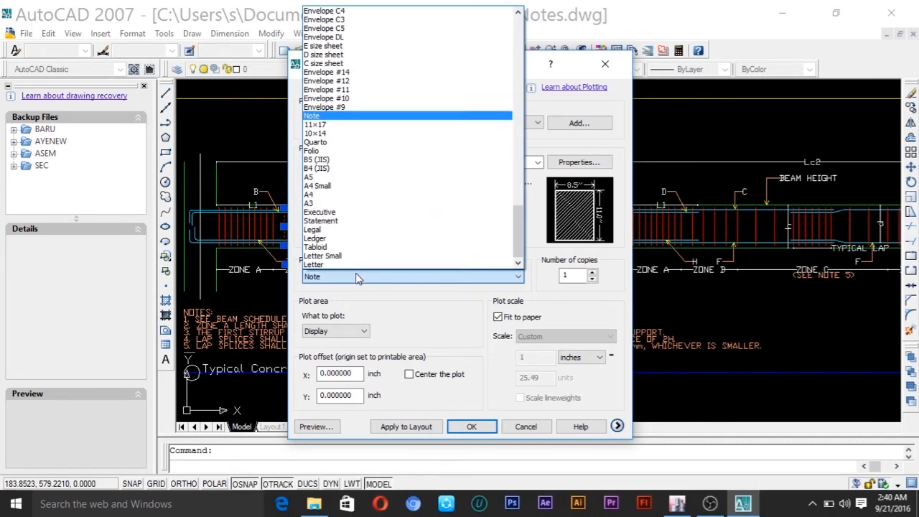
pyautogui.click(331, 195)
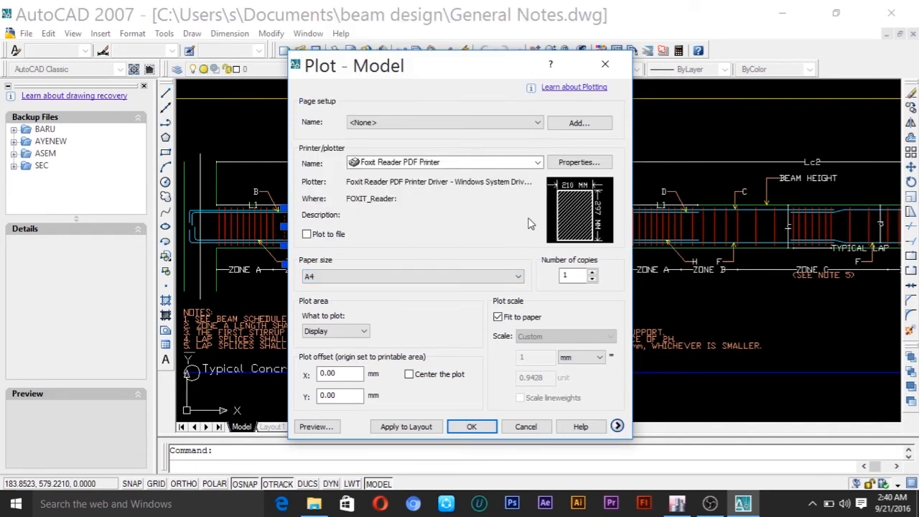
pyautogui.moveTo(577, 209)
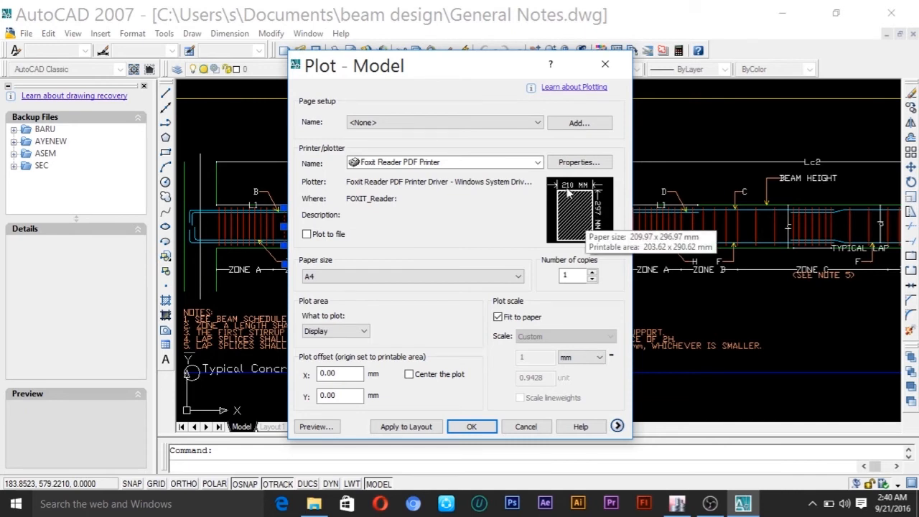
# Step: Set the plot area to a window enclosing all three spans of the beam elevation, and center the plot
pyautogui.click(363, 333)
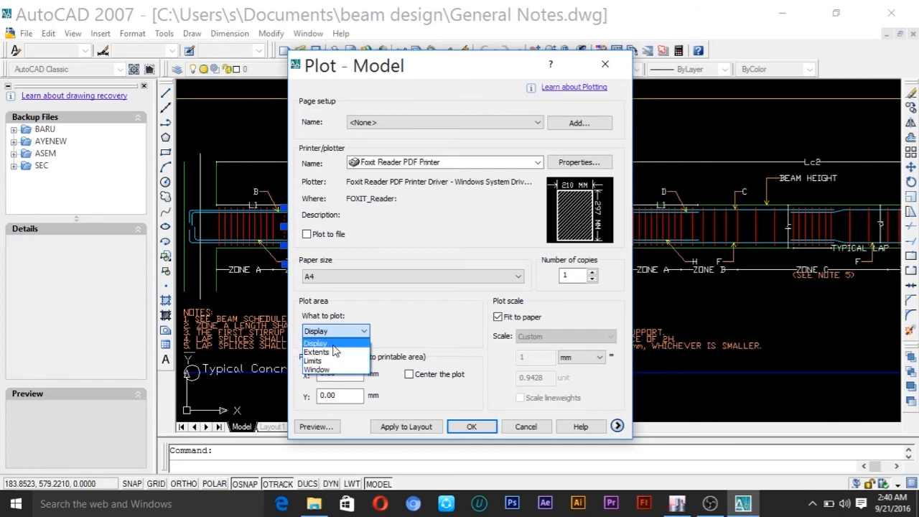
pyautogui.click(321, 369)
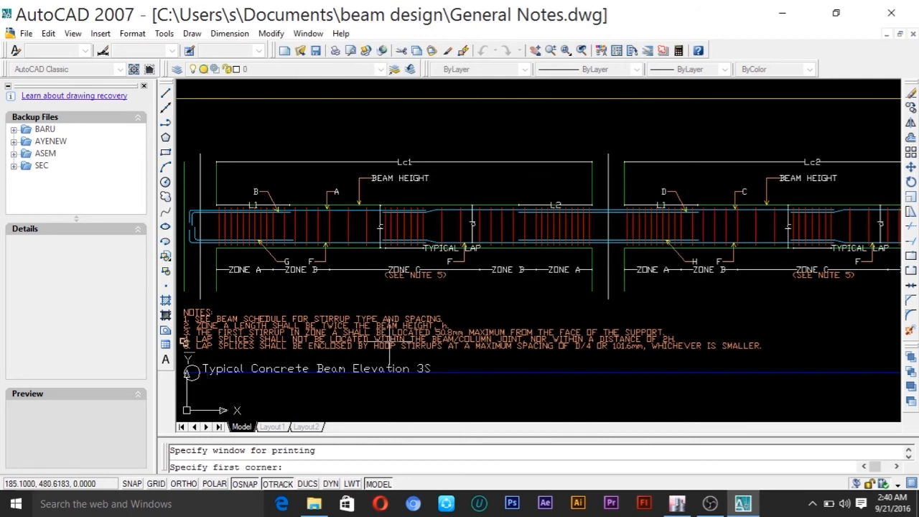
pyautogui.click(180, 149)
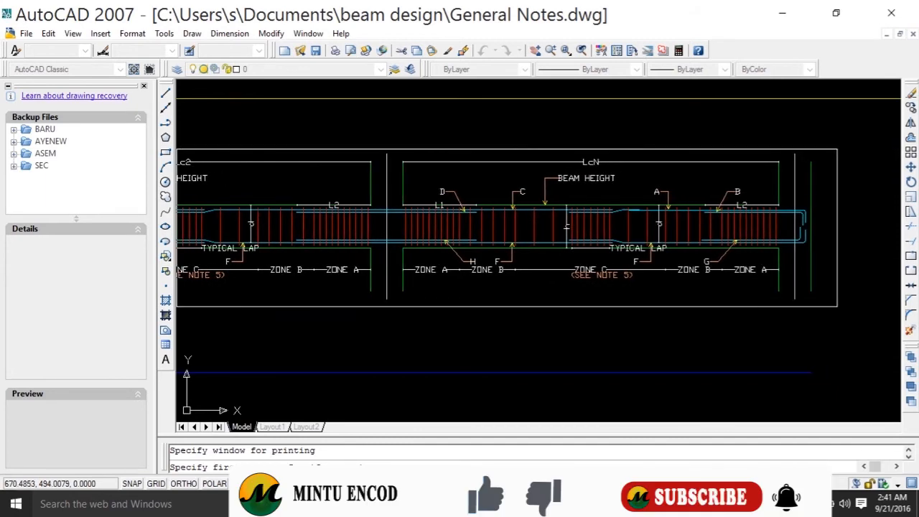
pyautogui.click(837, 306)
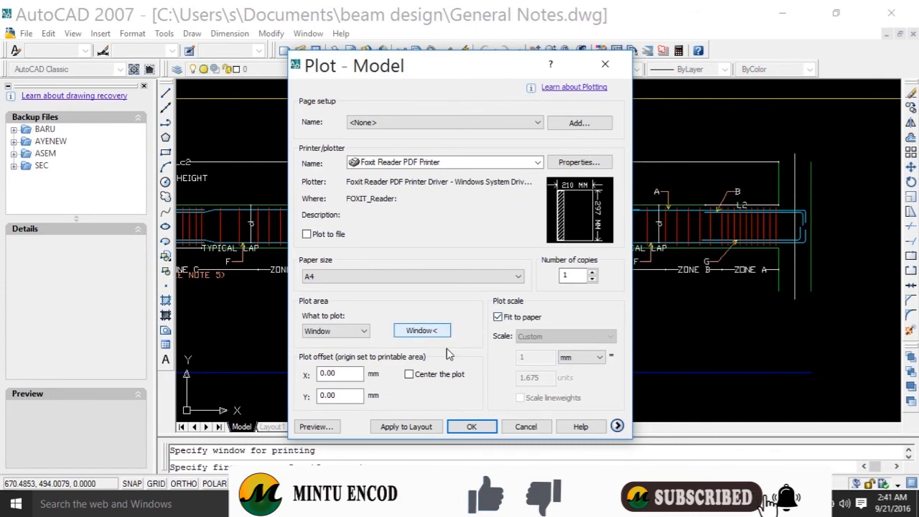
pyautogui.moveTo(565, 234)
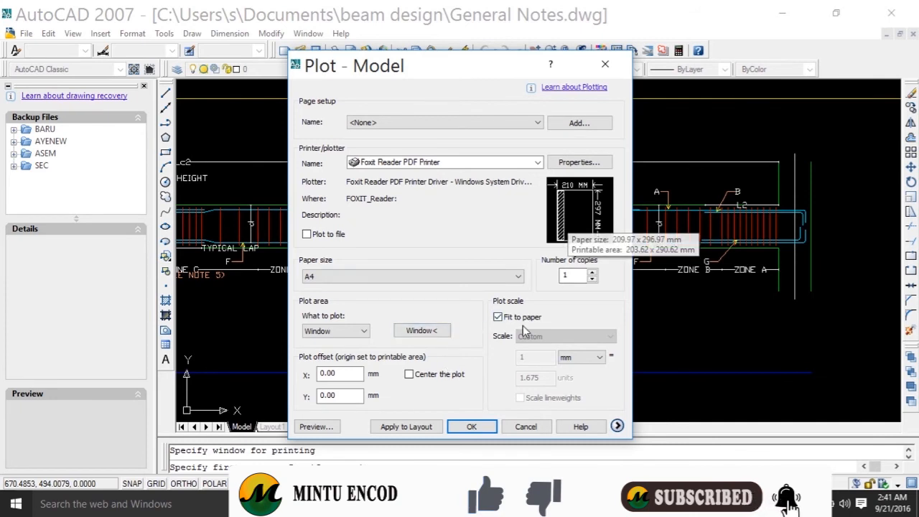
pyautogui.click(409, 375)
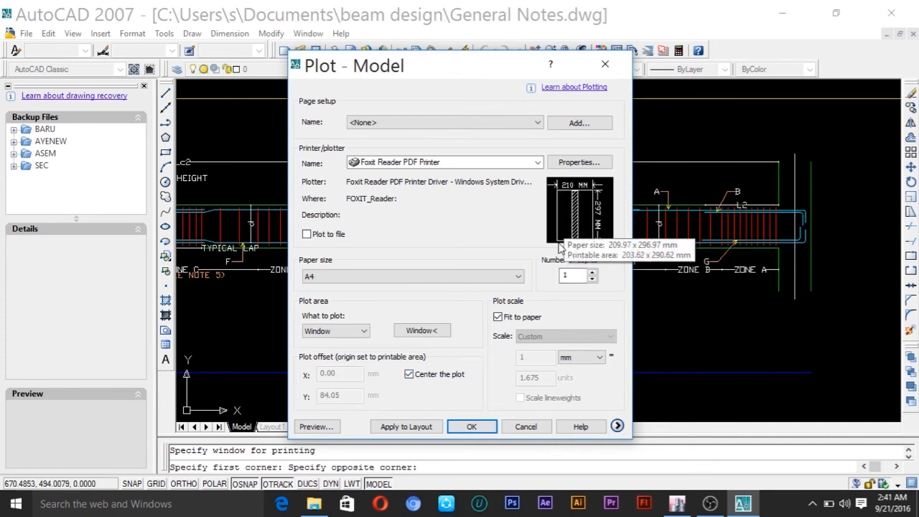
pyautogui.moveTo(593, 244)
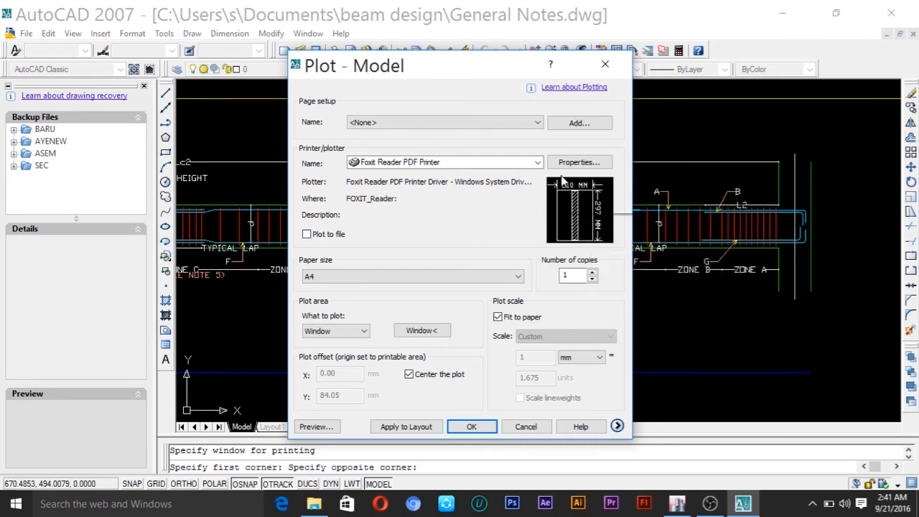
# Step: Set the PDF printer's color to Black & White, applying it through a temporary PC3 file for this plot only
pyautogui.click(579, 163)
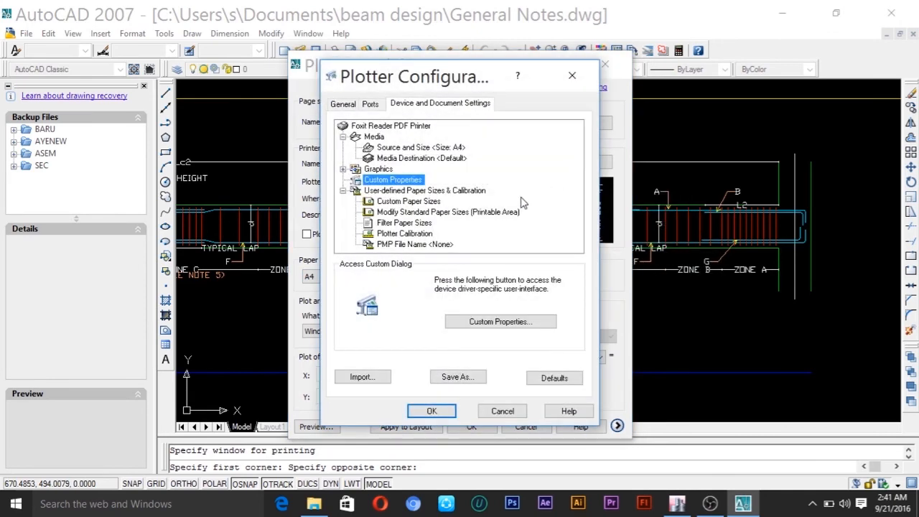
pyautogui.click(473, 326)
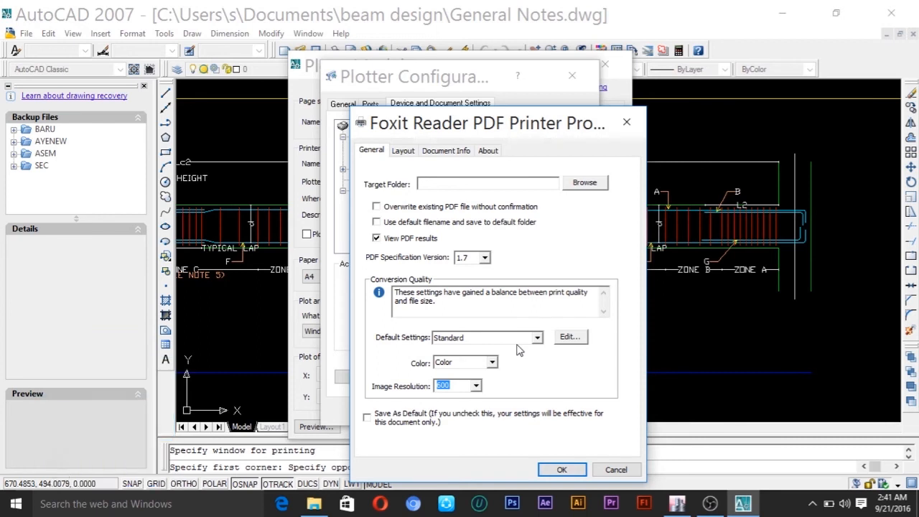
pyautogui.click(492, 365)
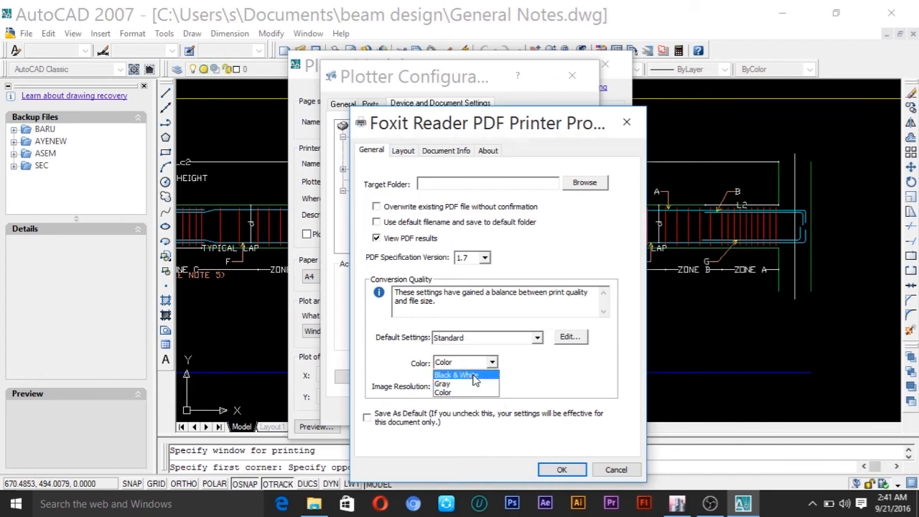
pyautogui.click(475, 376)
pyautogui.click(561, 470)
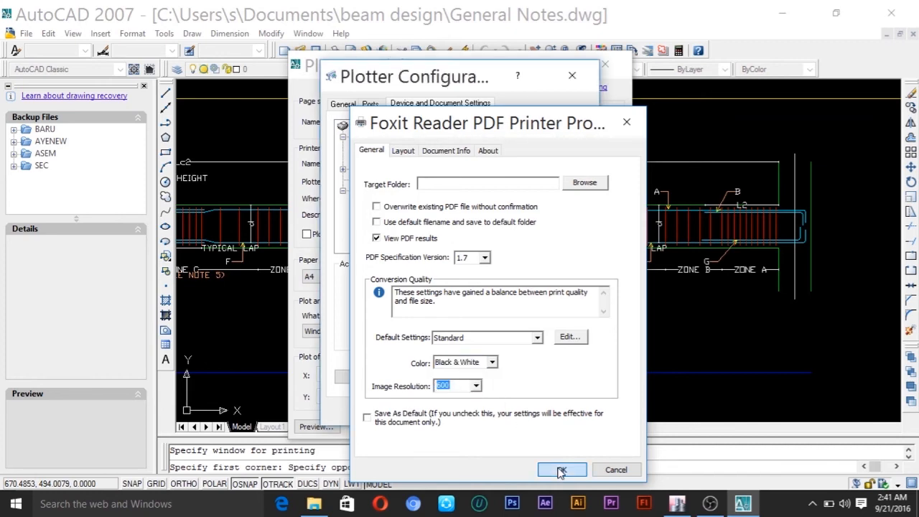
pyautogui.click(434, 410)
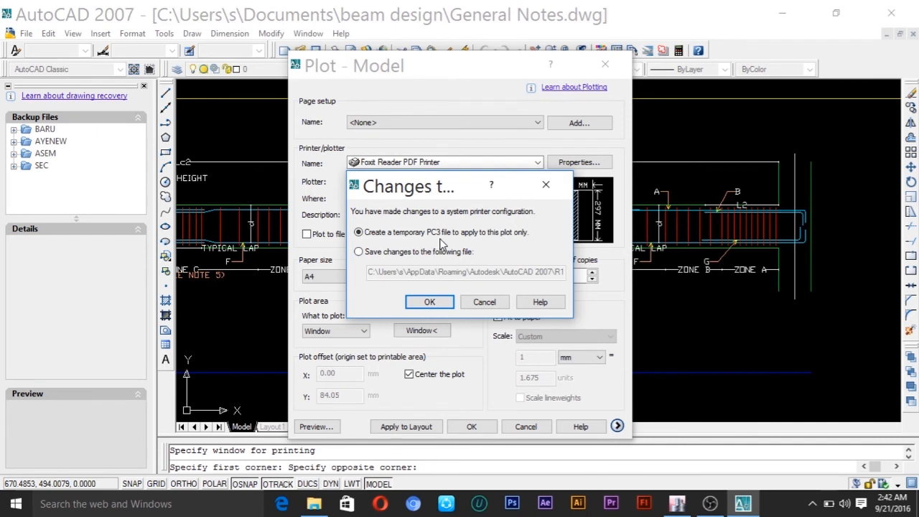
pyautogui.click(427, 301)
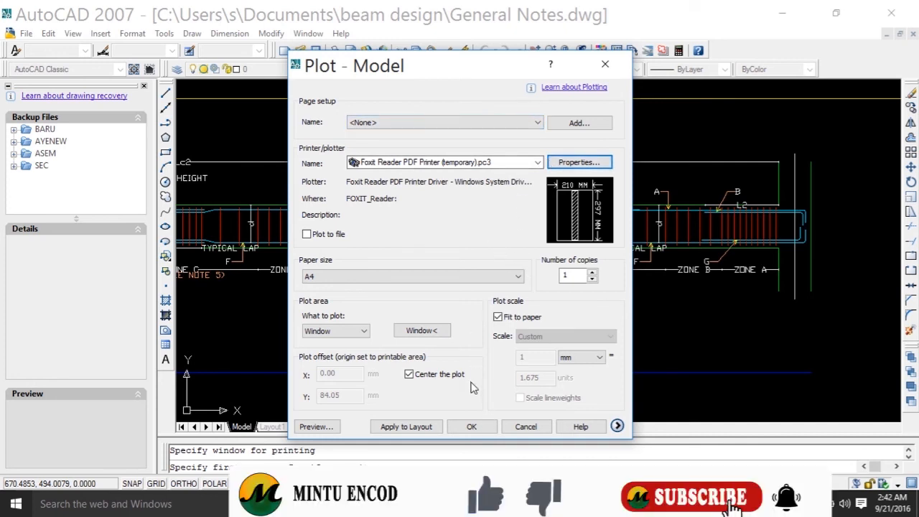
# Step: Run the plot and save the PDF as "pdf beam" in the beam design folder
pyautogui.click(471, 426)
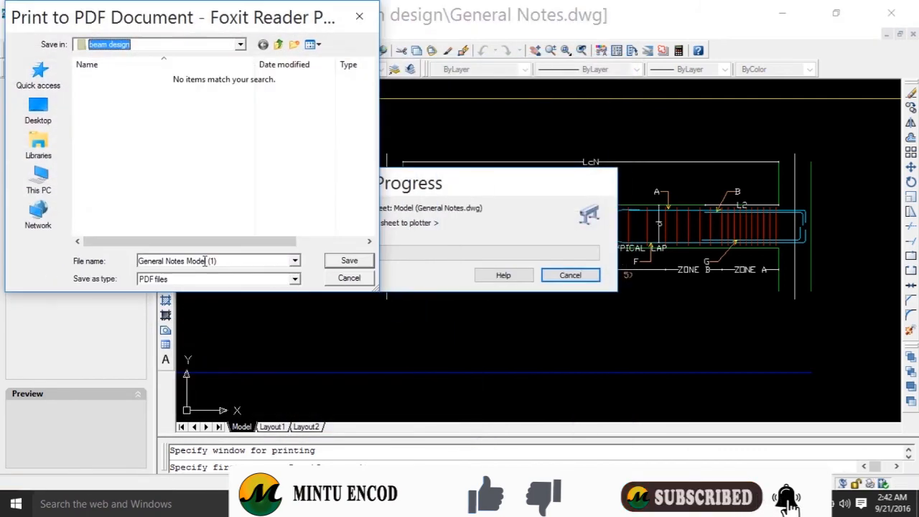
pyautogui.click(141, 45)
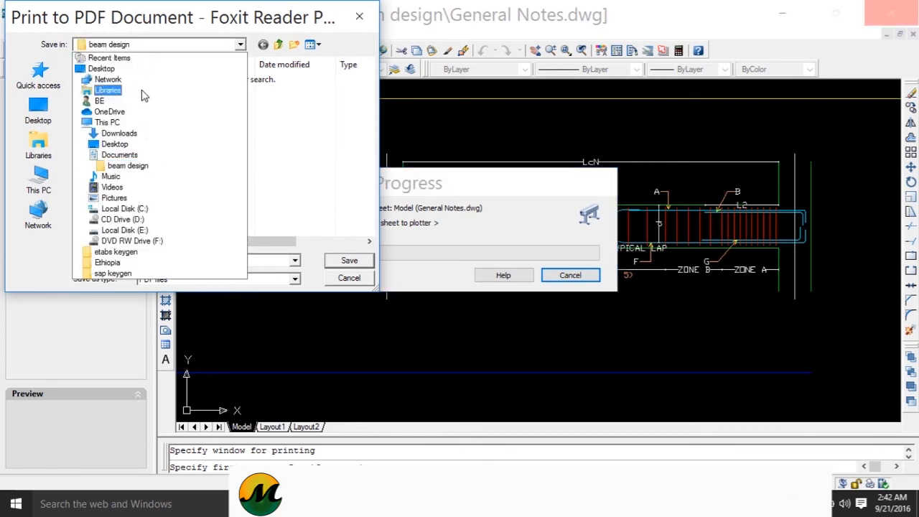
pyautogui.click(139, 166)
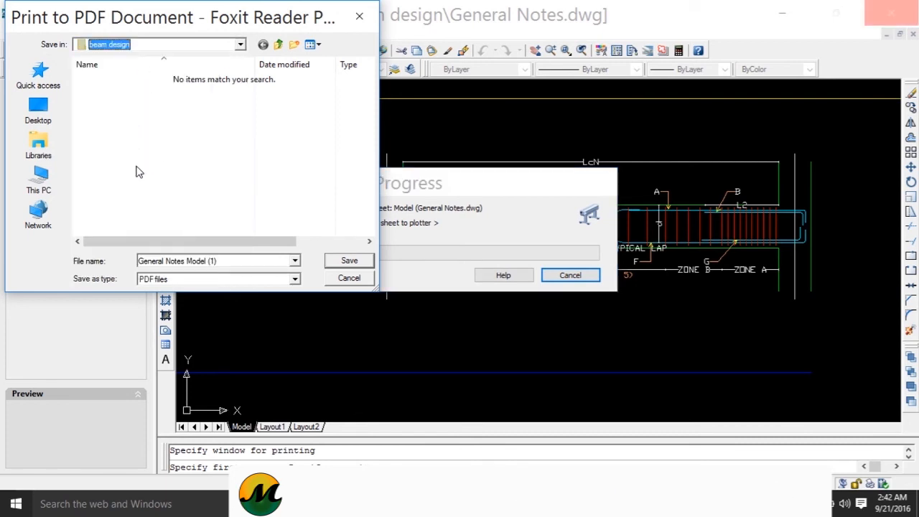
pyautogui.click(220, 263)
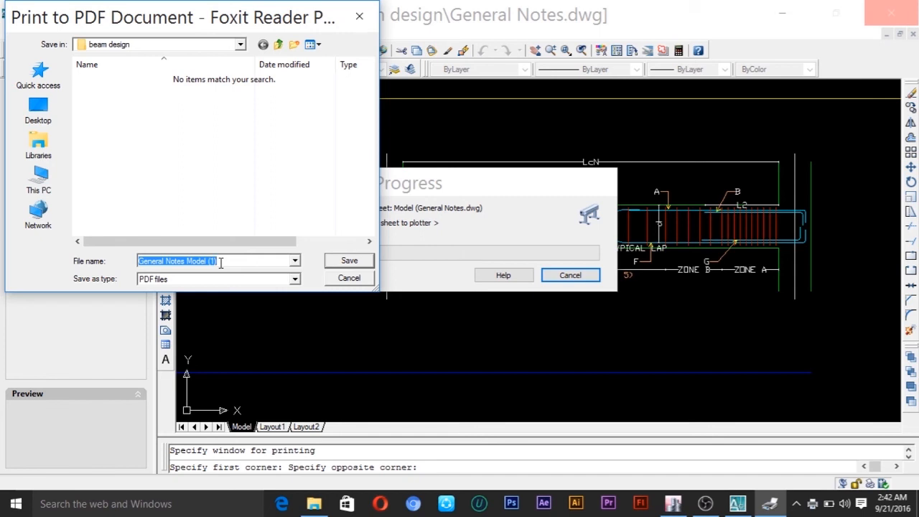
pyautogui.write('pdf beam')
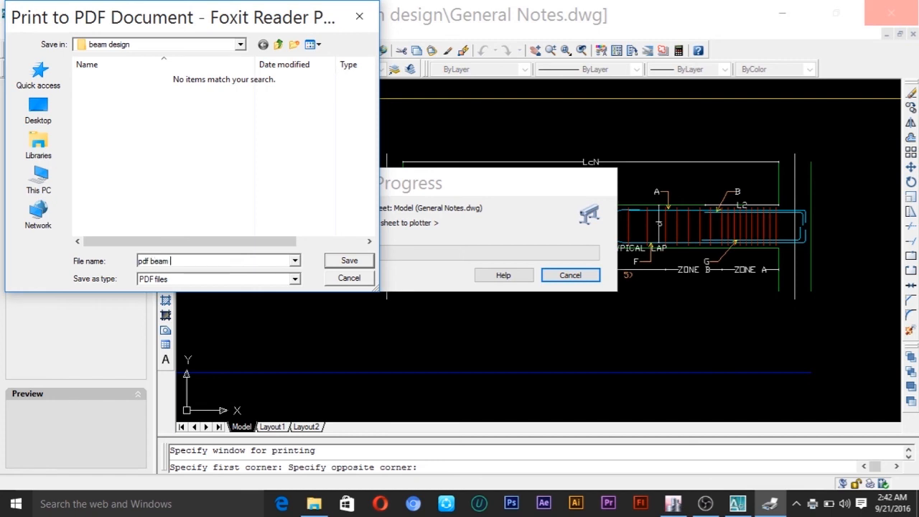
pyautogui.click(344, 261)
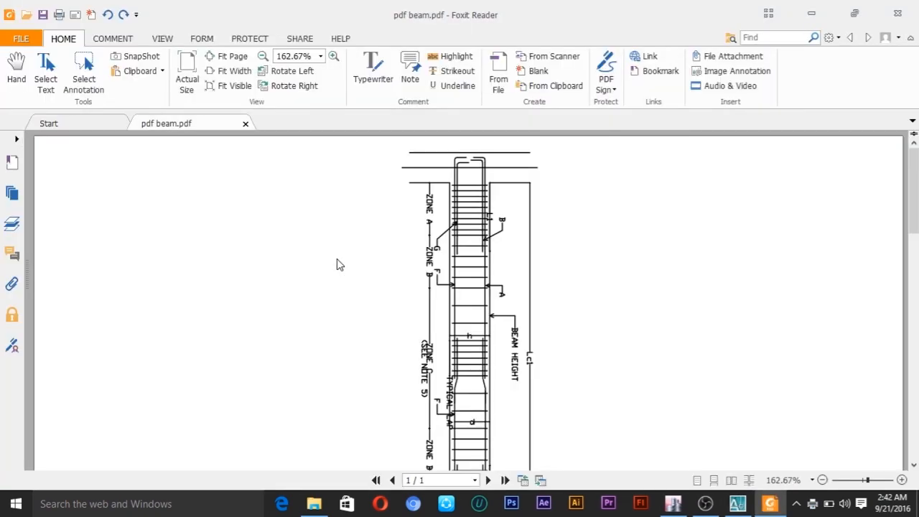
# Step: Rotate the page of pdf beam.pdf left in Foxit Reader, examine the three-span elevation at 113.60% zoom, and return to the AutoCAD drawing
pyautogui.moveTo(914, 190)
pyautogui.mouseDown()
pyautogui.moveTo(916, 358)
pyautogui.moveTo(915, 270)
pyautogui.mouseUp()
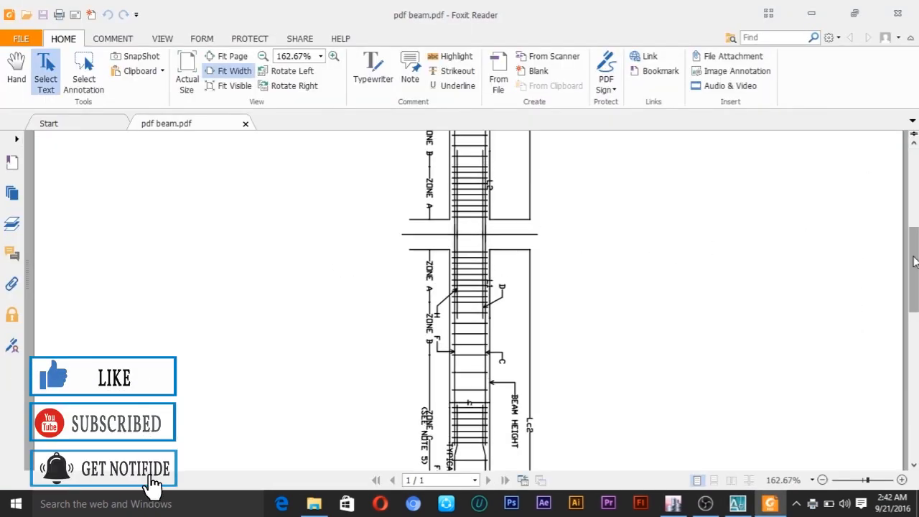
pyautogui.click(290, 71)
pyautogui.moveTo(914, 315); pyautogui.dragTo(914, 366)
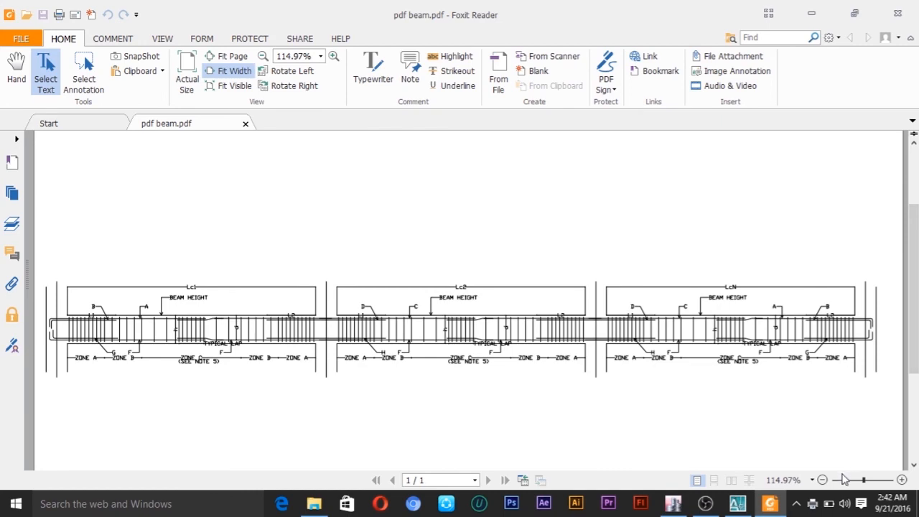
pyautogui.moveTo(864, 483)
pyautogui.mouseDown()
pyautogui.moveTo(876, 484)
pyautogui.moveTo(866, 484)
pyautogui.mouseUp()
pyautogui.moveTo(914, 287)
pyautogui.mouseDown()
pyautogui.moveTo(914, 316)
pyautogui.moveTo(914, 301)
pyautogui.mouseUp()
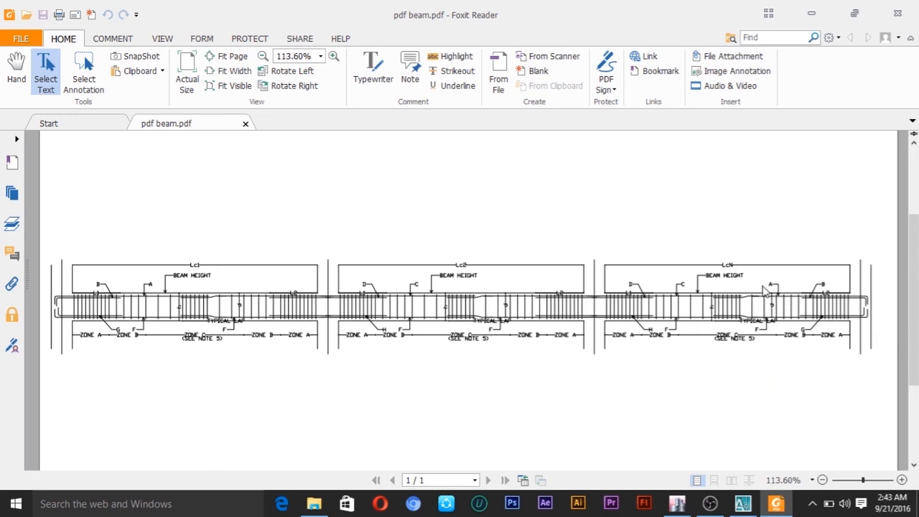
pyautogui.hotkey('alt', 'Tab')
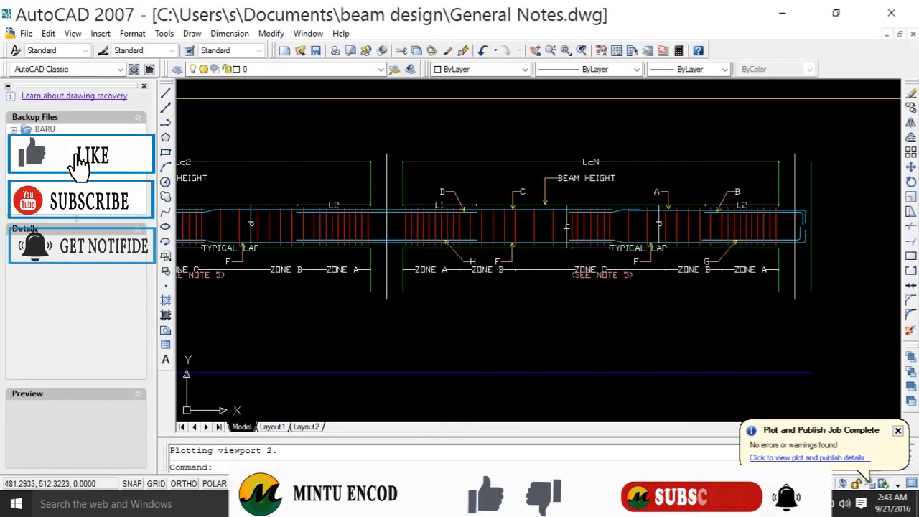